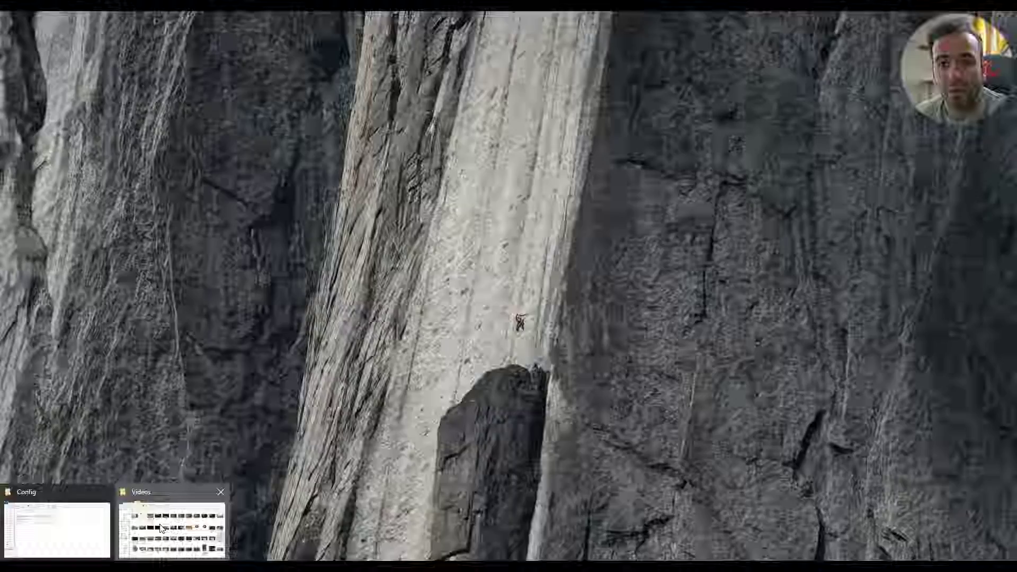
- Play ThirdPersonMap full screen and run the mannequin toward the glowing cubes
key(alt+p)
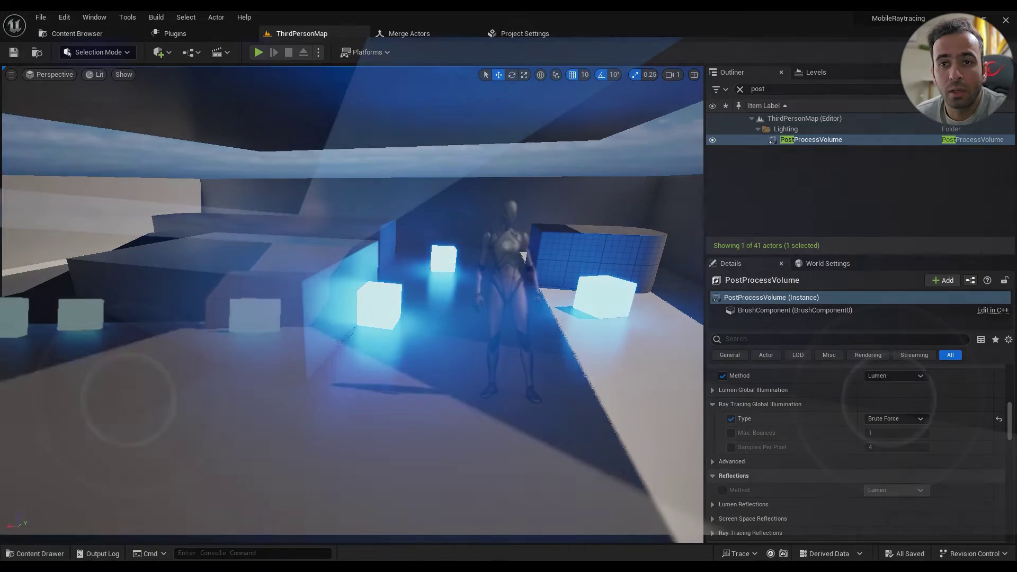
key(F11)
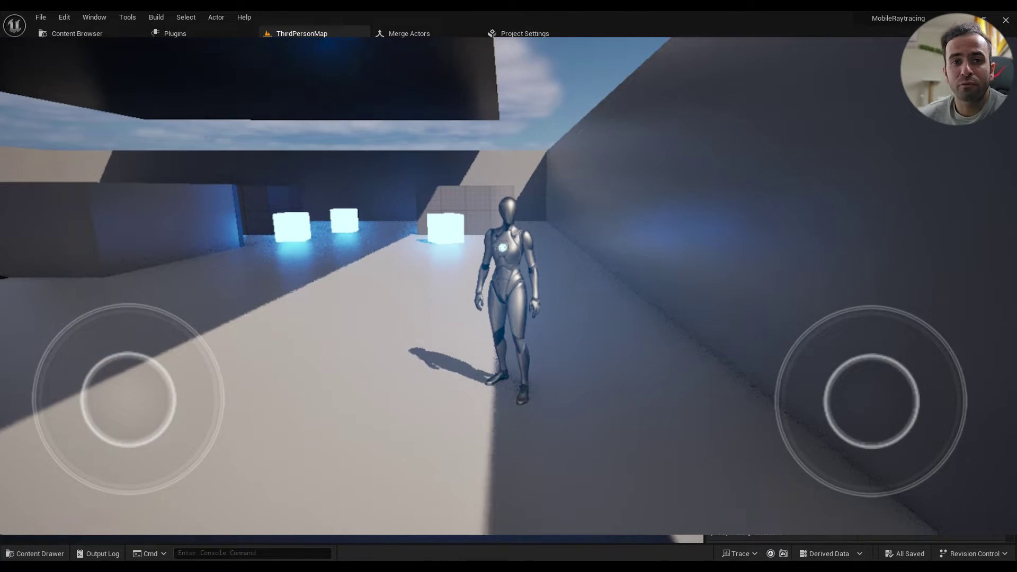
drag(127, 403, 42, 371)
drag(871, 401, 772, 424)
drag(127, 423, 154, 325)
drag(847, 405, 821, 387)
drag(154, 325, 151, 339)
- Roam the mannequin through the level, swinging the camera around the cubes
drag(821, 386, 900, 405)
drag(139, 431, 152, 356)
drag(831, 392, 838, 431)
drag(152, 356, 147, 370)
drag(837, 431, 832, 418)
drag(792, 407, 868, 386)
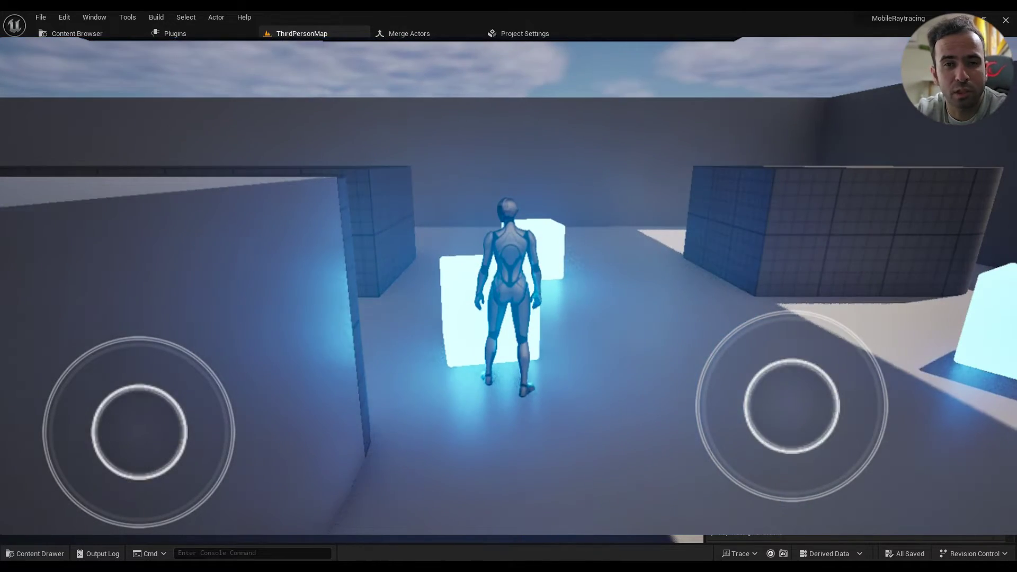
drag(792, 407, 869, 405)
drag(138, 432, 227, 445)
drag(805, 414, 876, 408)
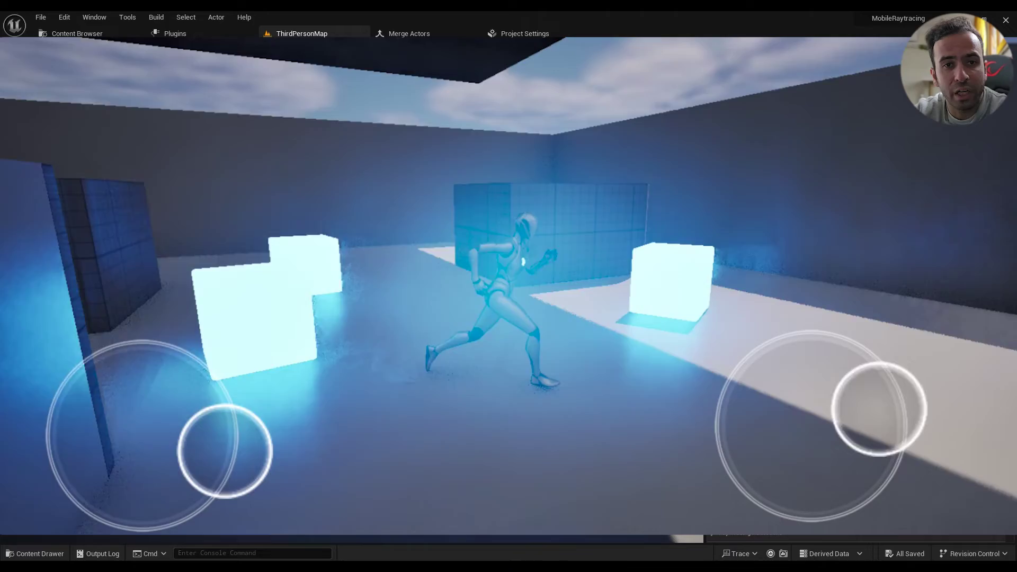
drag(228, 445, 204, 397)
drag(876, 408, 847, 418)
drag(205, 398, 98, 358)
drag(848, 404, 782, 438)
drag(98, 359, 106, 365)
drag(781, 439, 743, 414)
drag(139, 437, 131, 412)
drag(743, 414, 747, 414)
mouse_move(131, 412)
mouse_down()
mouse_move(109, 340)
mouse_move(128, 402)
mouse_up()
drag(139, 439, 58, 466)
drag(822, 368, 730, 380)
drag(117, 438, 63, 357)
drag(731, 380, 737, 379)
drag(63, 356, 92, 360)
drag(799, 374, 783, 465)
mouse_move(794, 420)
mouse_down()
mouse_move(821, 363)
mouse_move(789, 408)
mouse_up()
- Walk the mannequin past the blue lights to stand beside the lit cube
drag(113, 431, 64, 423)
drag(795, 419, 836, 362)
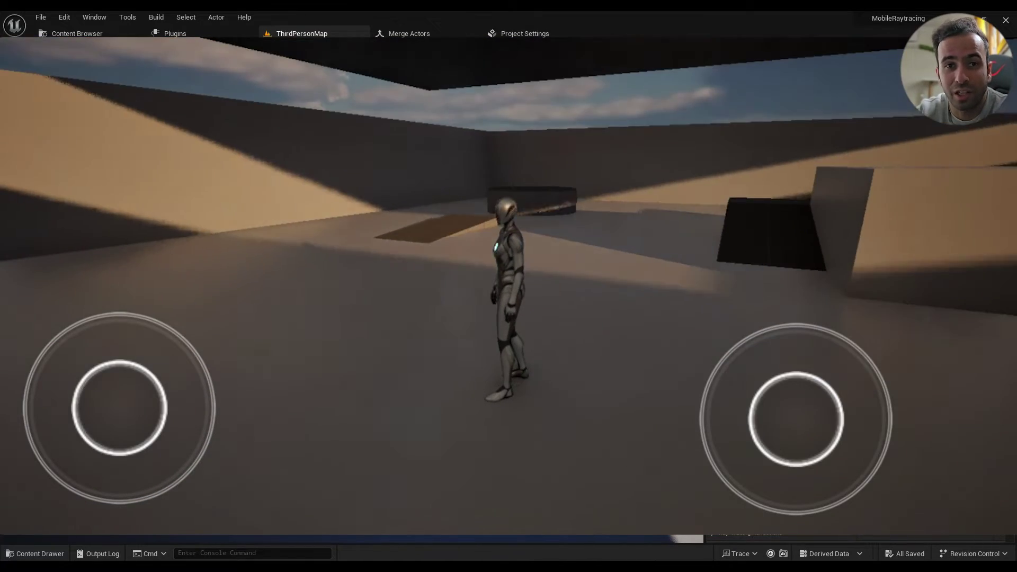
drag(118, 408, 41, 404)
drag(764, 404, 863, 374)
drag(41, 404, 42, 406)
drag(863, 374, 863, 380)
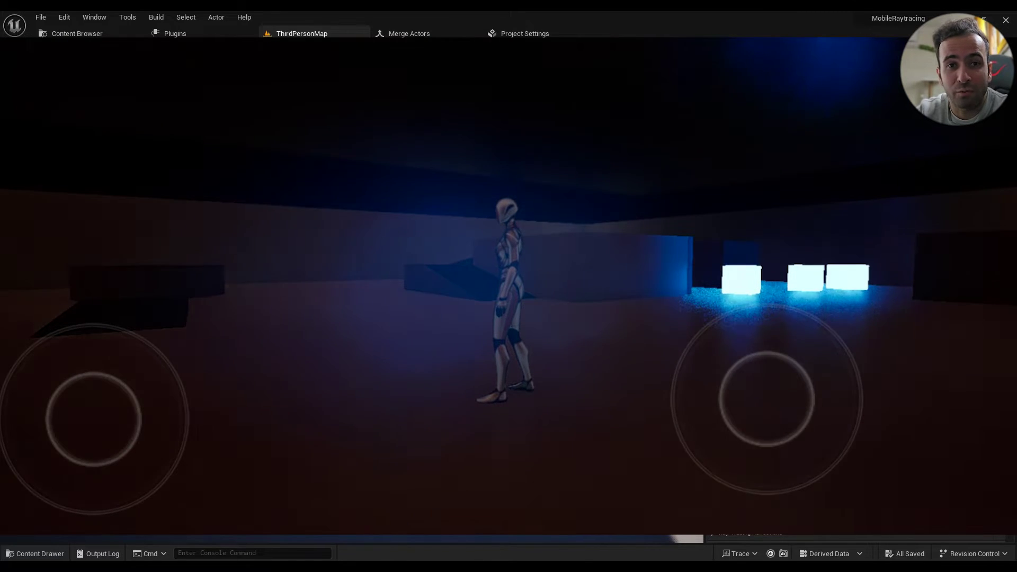
mouse_move(767, 408)
mouse_down()
mouse_move(867, 411)
mouse_move(769, 411)
mouse_up()
drag(911, 426, 911, 427)
drag(109, 437, 129, 341)
drag(874, 427, 874, 426)
drag(129, 340, 125, 341)
drag(874, 426, 935, 427)
drag(125, 340, 110, 342)
drag(936, 427, 874, 426)
drag(109, 342, 106, 341)
drag(847, 420, 876, 401)
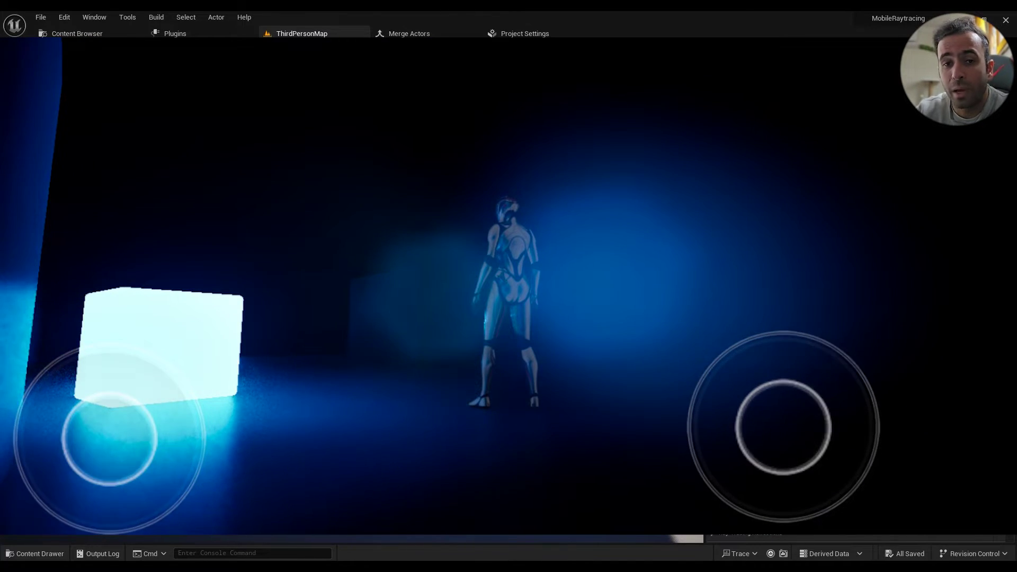
drag(782, 427, 693, 446)
drag(109, 439, 62, 363)
drag(784, 427, 738, 466)
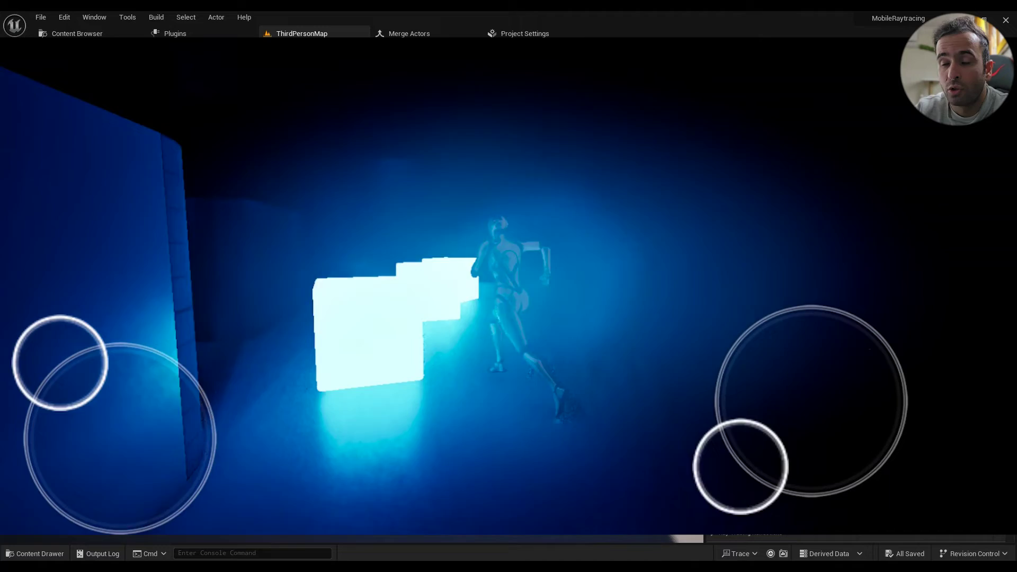
drag(62, 364, 61, 363)
drag(737, 466, 738, 465)
drag(794, 424, 783, 382)
drag(120, 438, 125, 340)
drag(778, 413, 738, 420)
drag(125, 341, 125, 341)
drag(737, 420, 788, 409)
drag(118, 432, 146, 486)
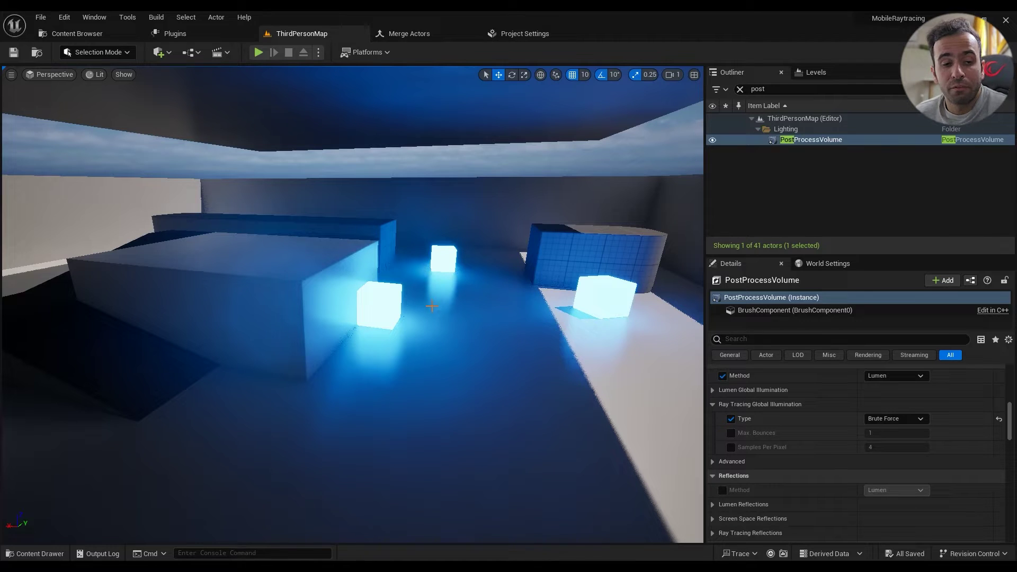
- Turn off Realtime rendering in the level viewport with Ctrl+R
key(ctrl+r)
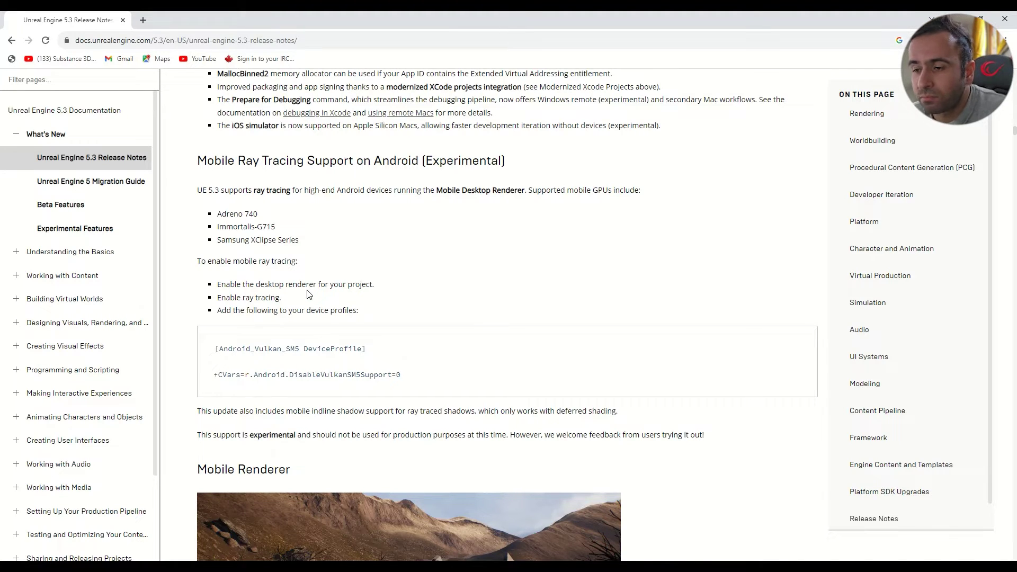
- Keep Target Hardware at Mobile, Maximum in Project Settings, then show Platforms > Android
key(alt+Tab)
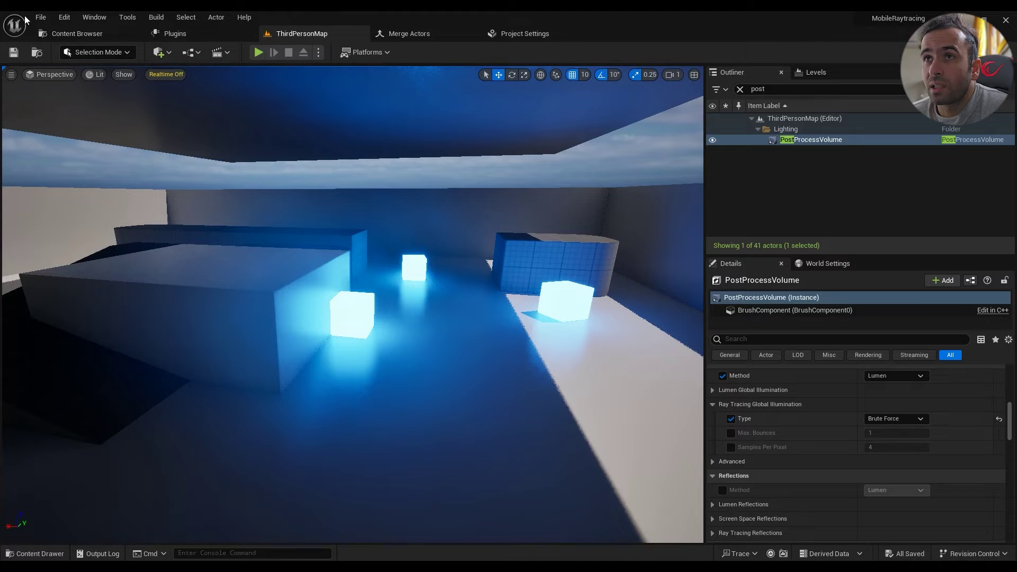
click(519, 34)
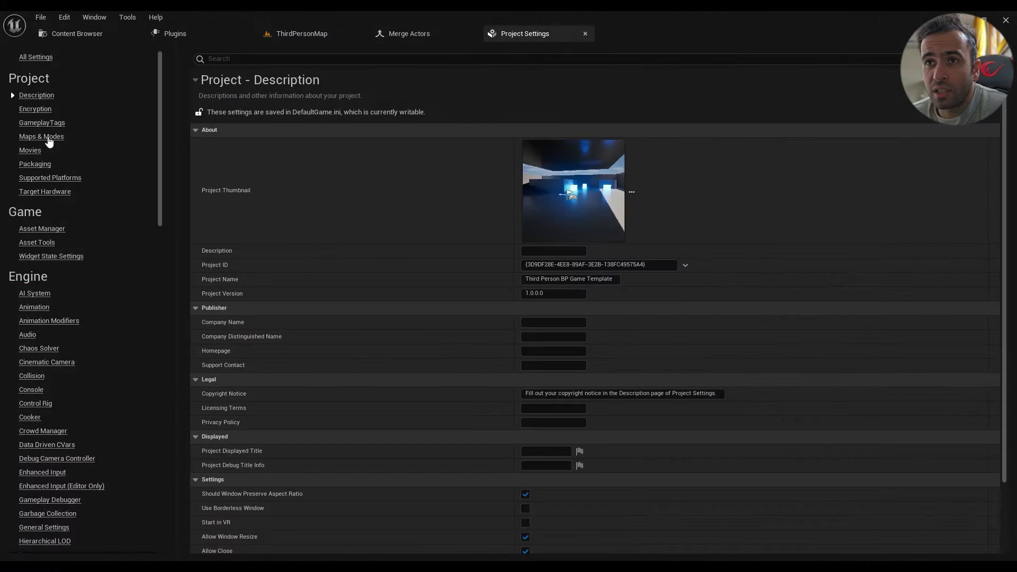
click(53, 179)
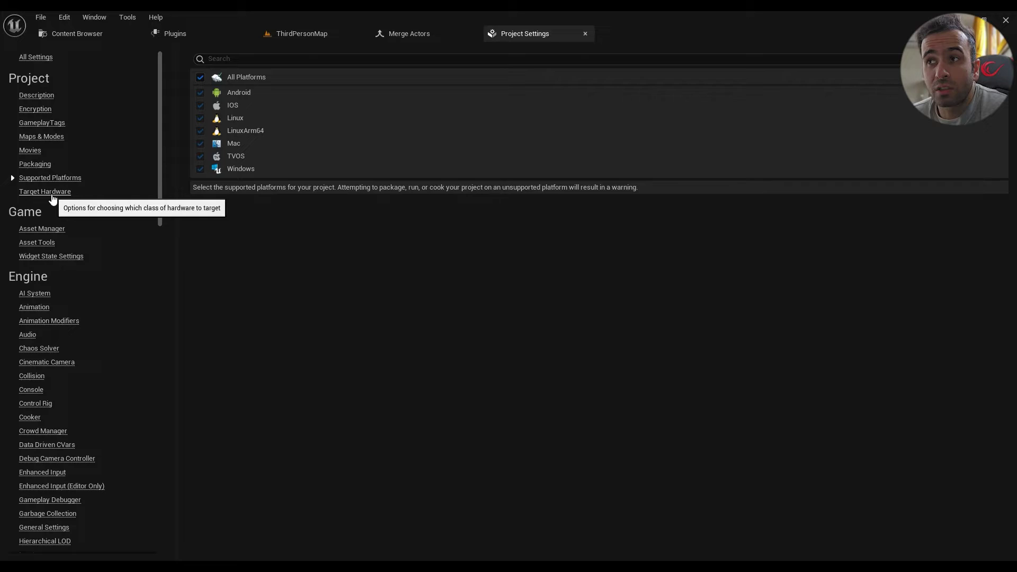
click(35, 193)
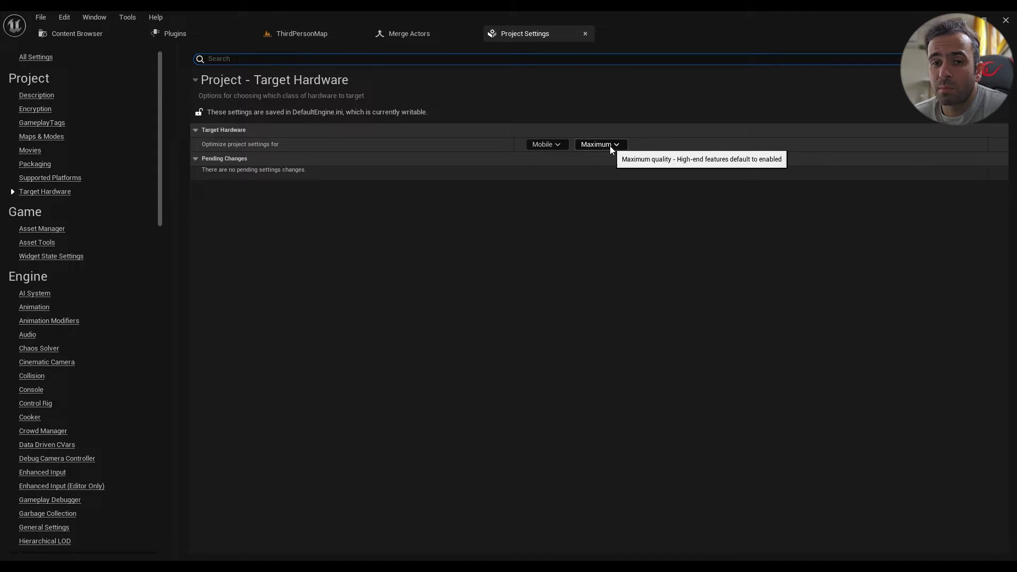
click(549, 145)
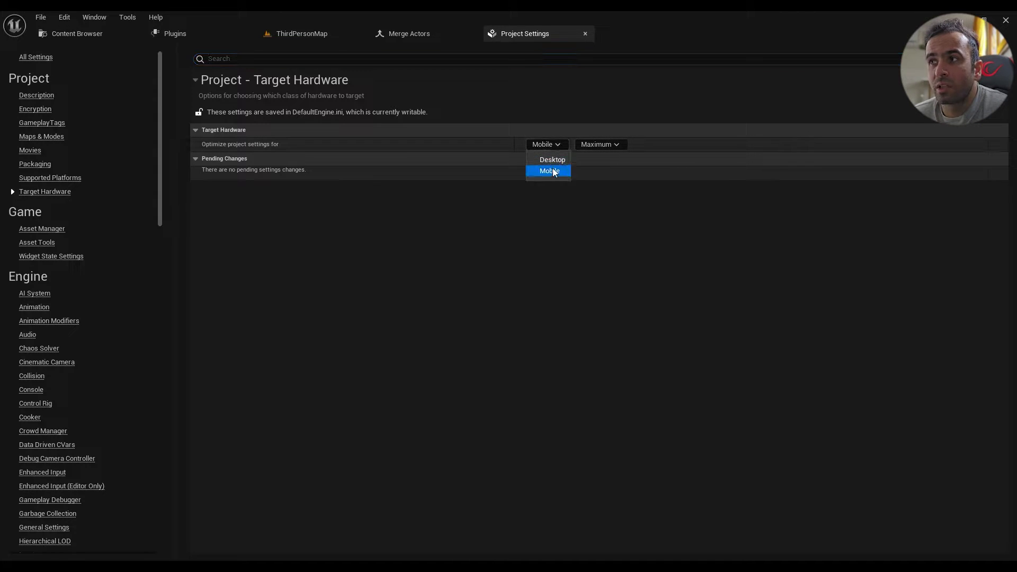
click(538, 226)
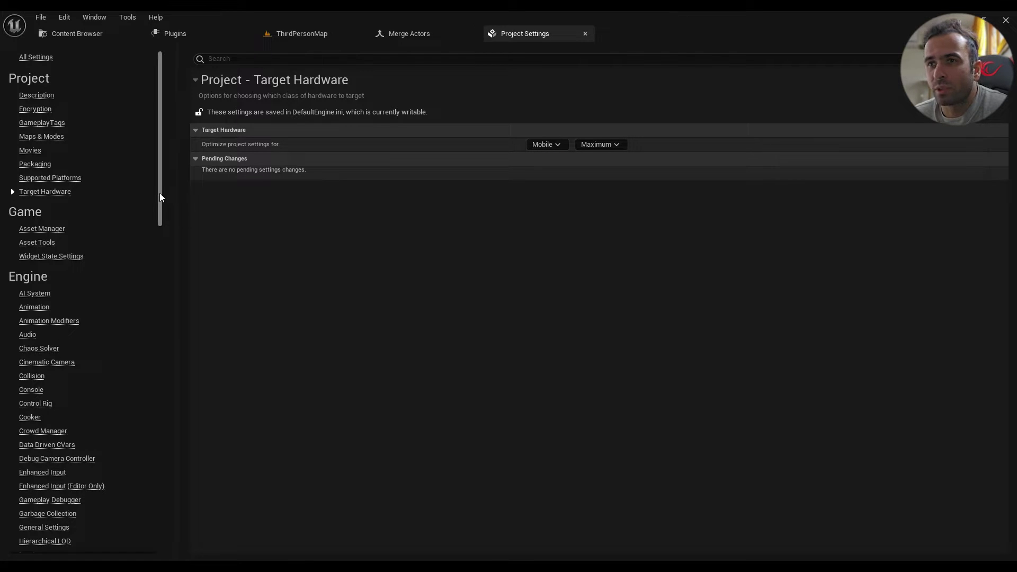
drag(160, 190, 161, 421)
click(39, 385)
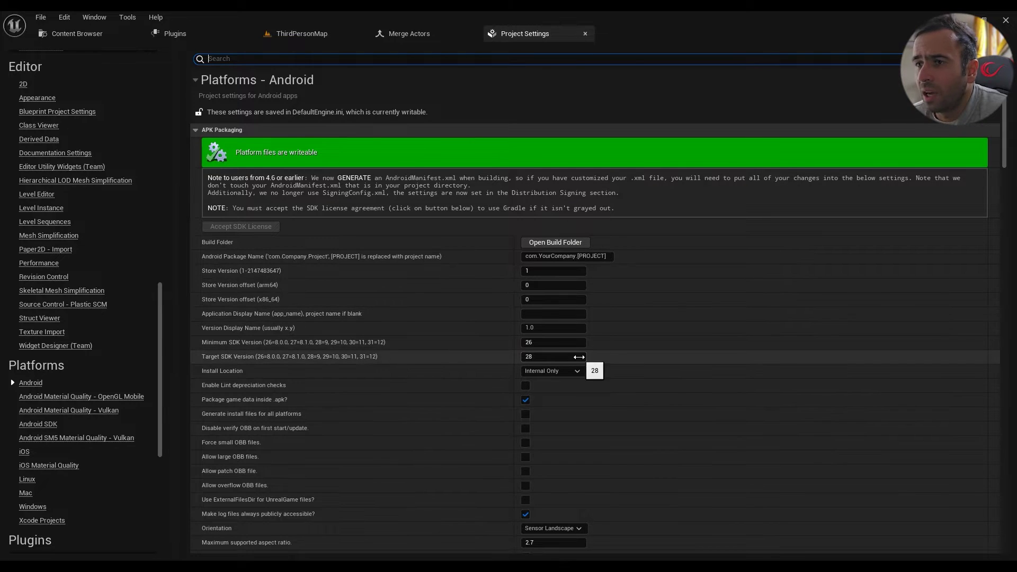
scroll(272, 351, down, 2)
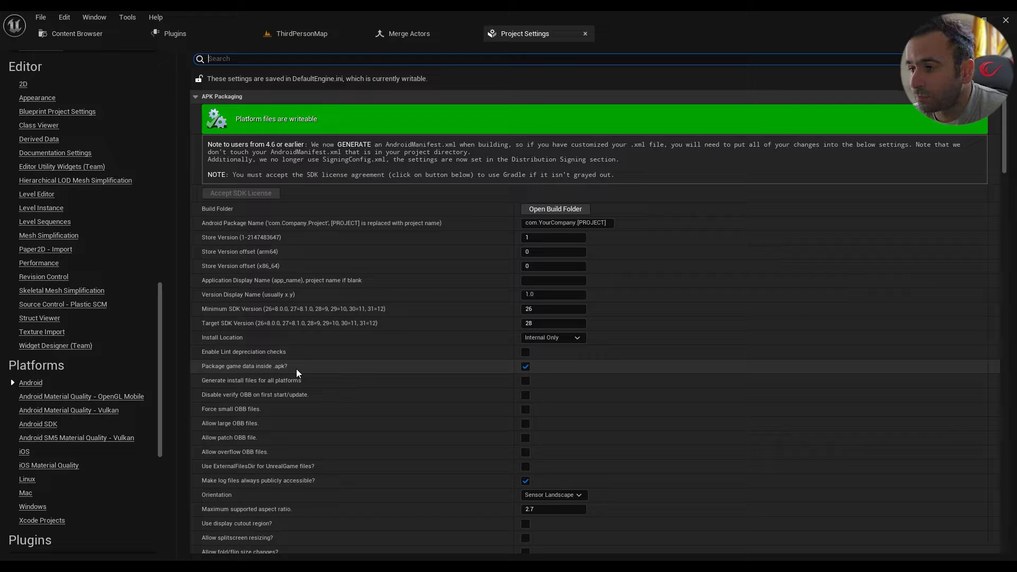
scroll(554, 388, down, 3)
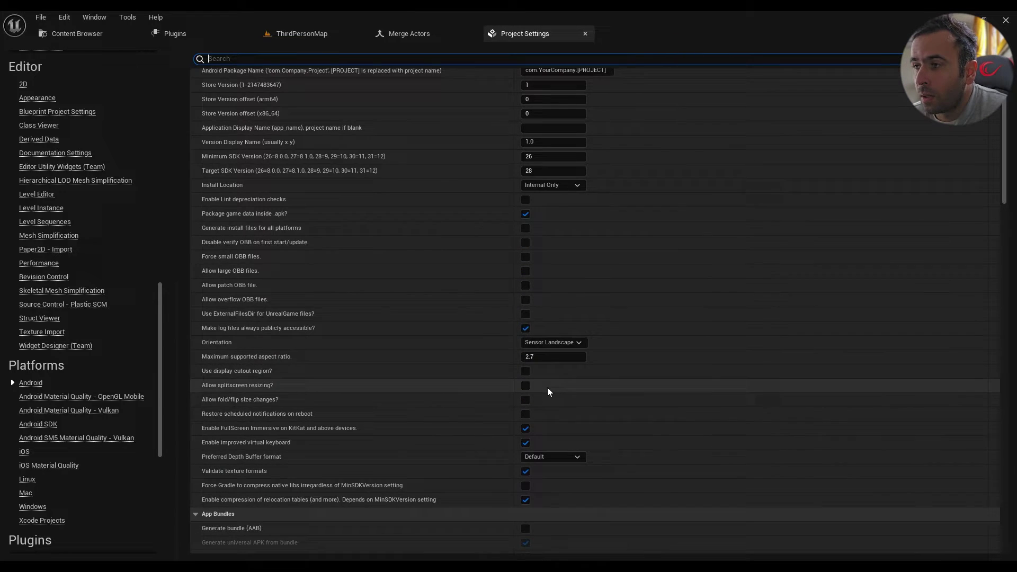
scroll(548, 391, down, 3)
mouse_move(219, 308)
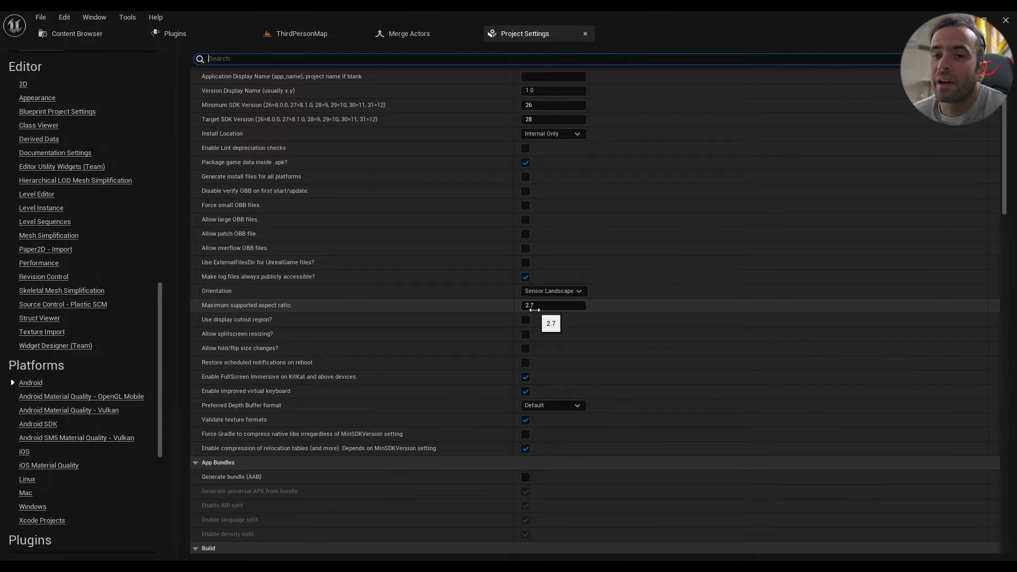
scroll(447, 313, down, 8)
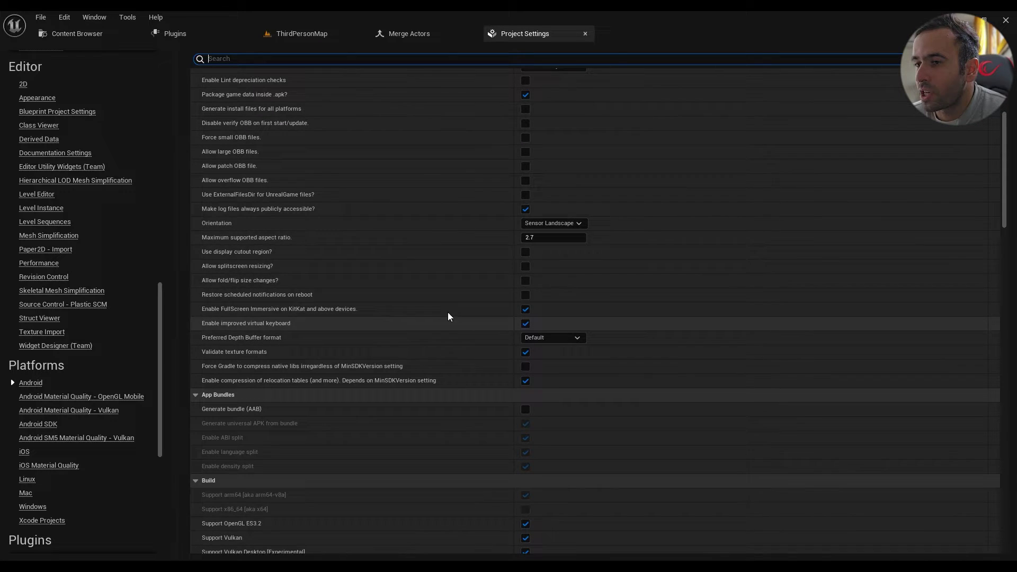
scroll(320, 446, down, 3)
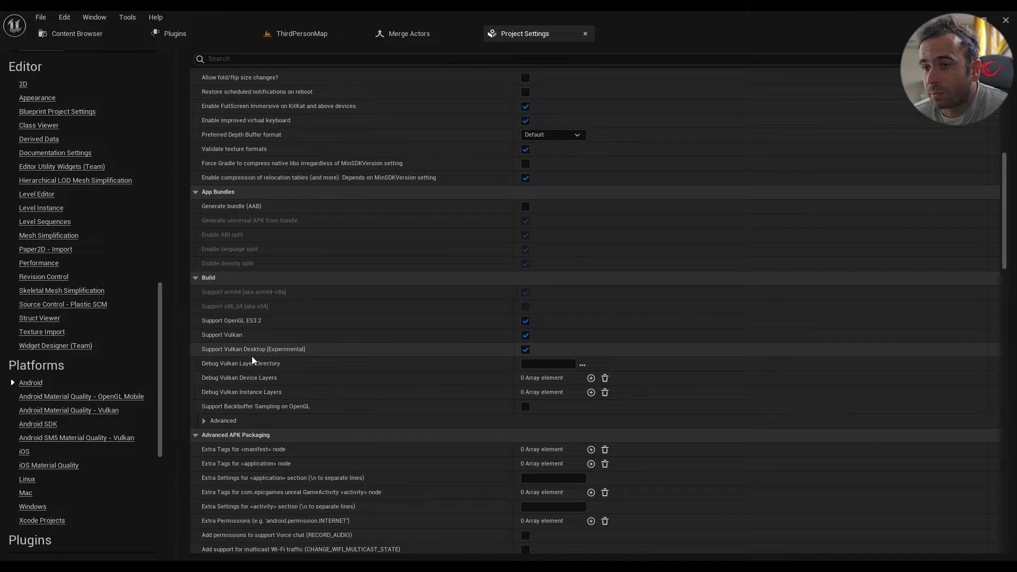
click(204, 421)
click(205, 422)
scroll(288, 448, down, 10)
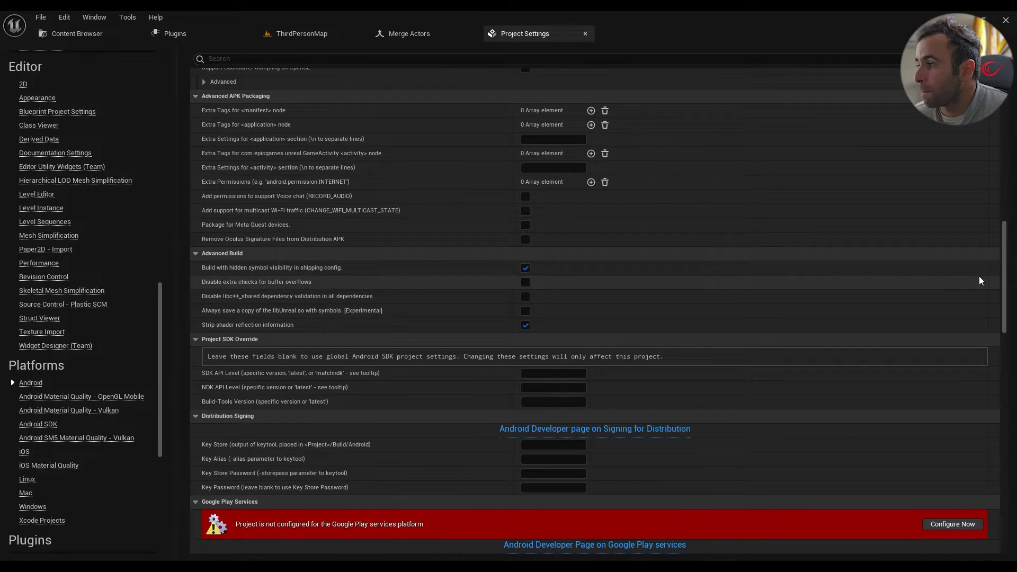
drag(1004, 277, 913, 136)
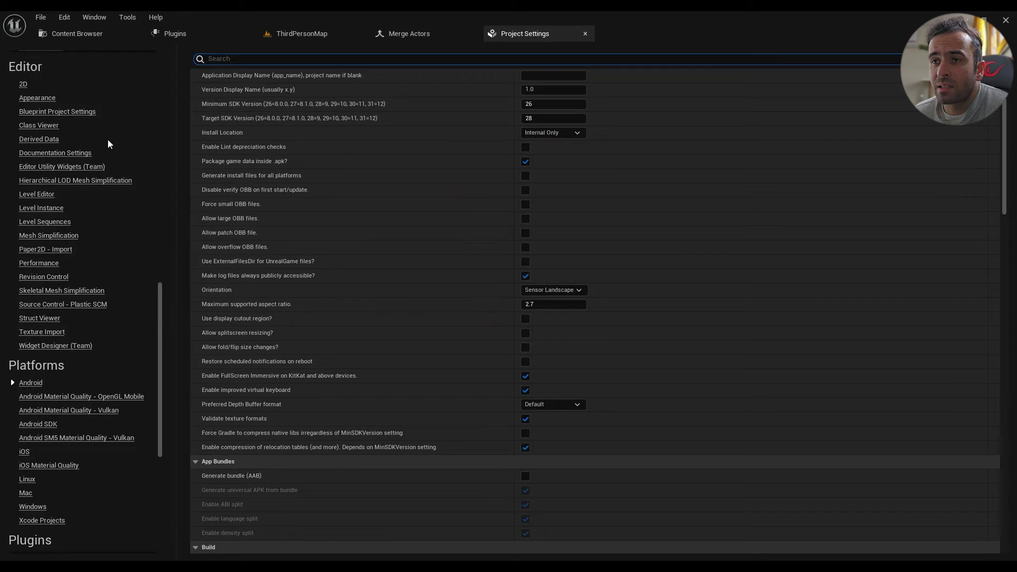
drag(158, 289, 153, 27)
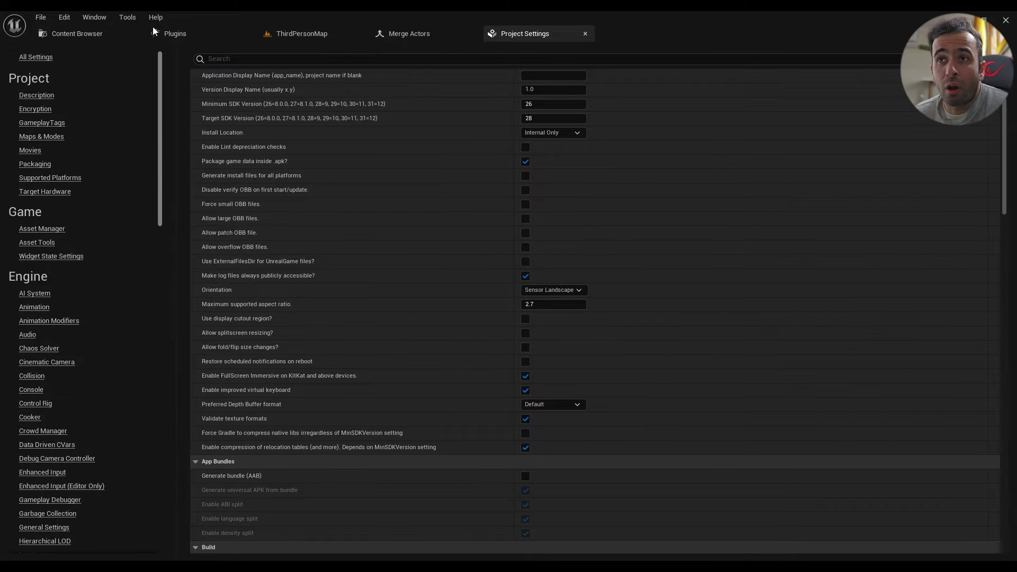
click(29, 60)
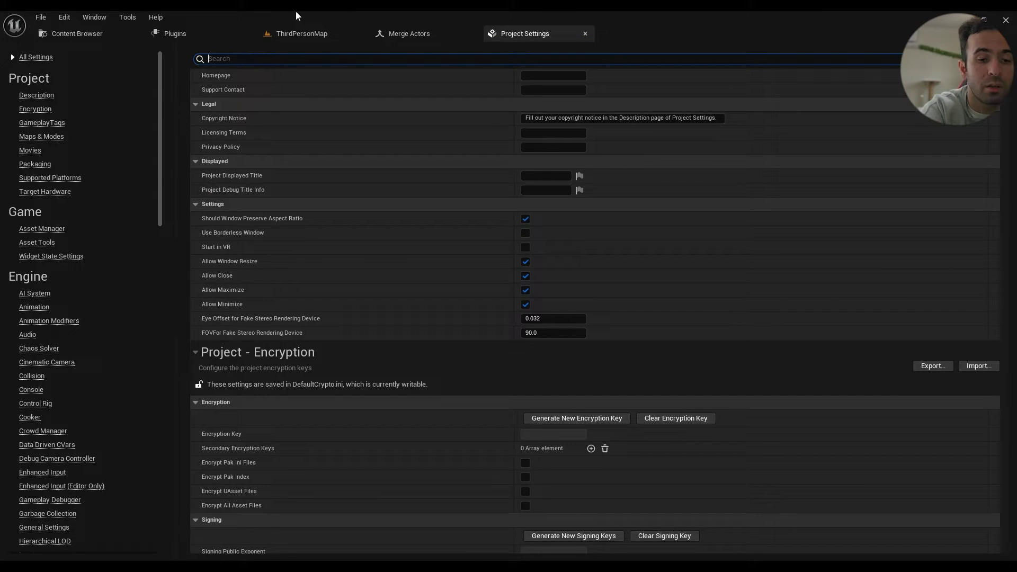
text(ray tra)
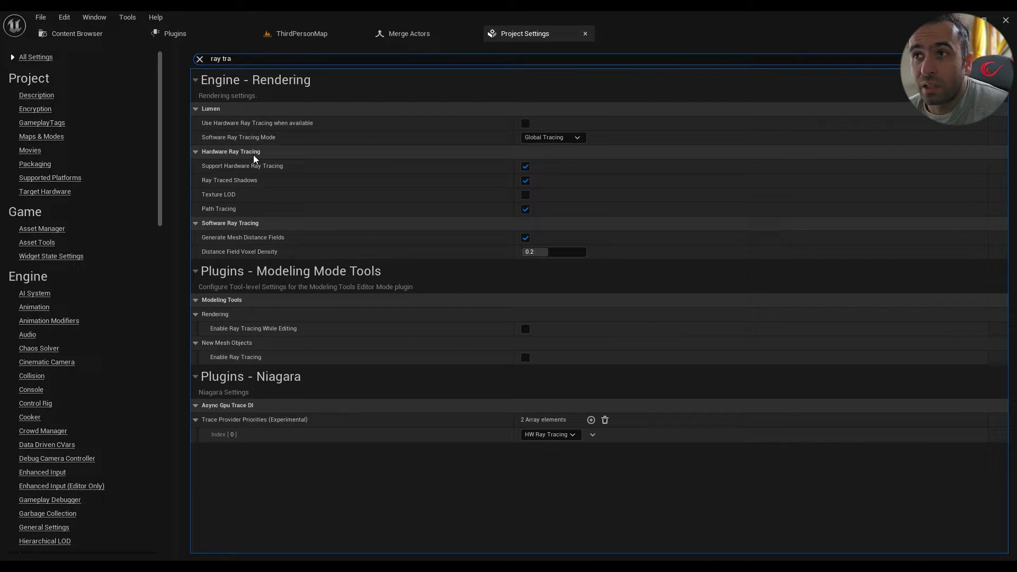
mouse_move(243, 168)
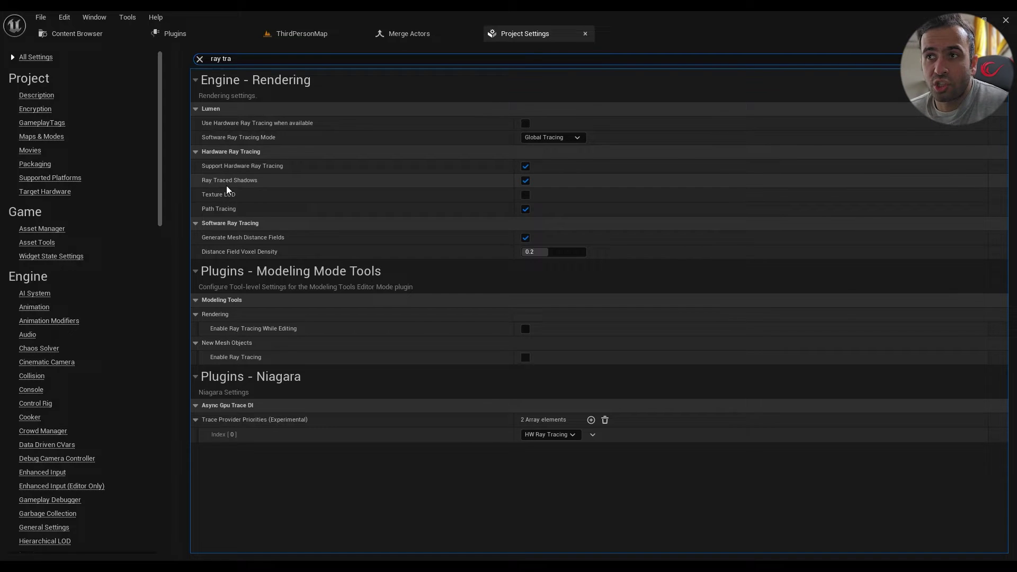
mouse_move(248, 185)
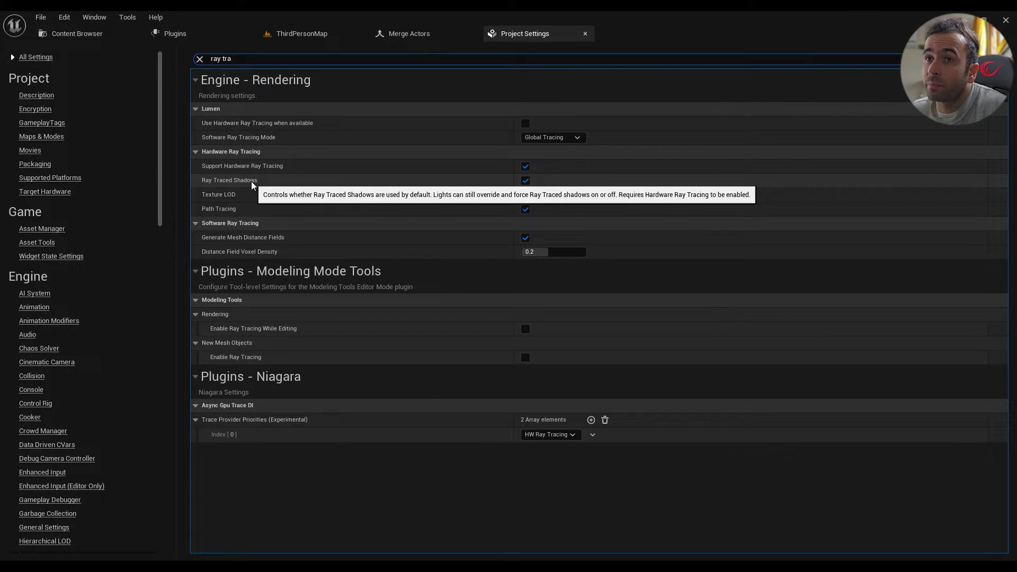
click(45, 192)
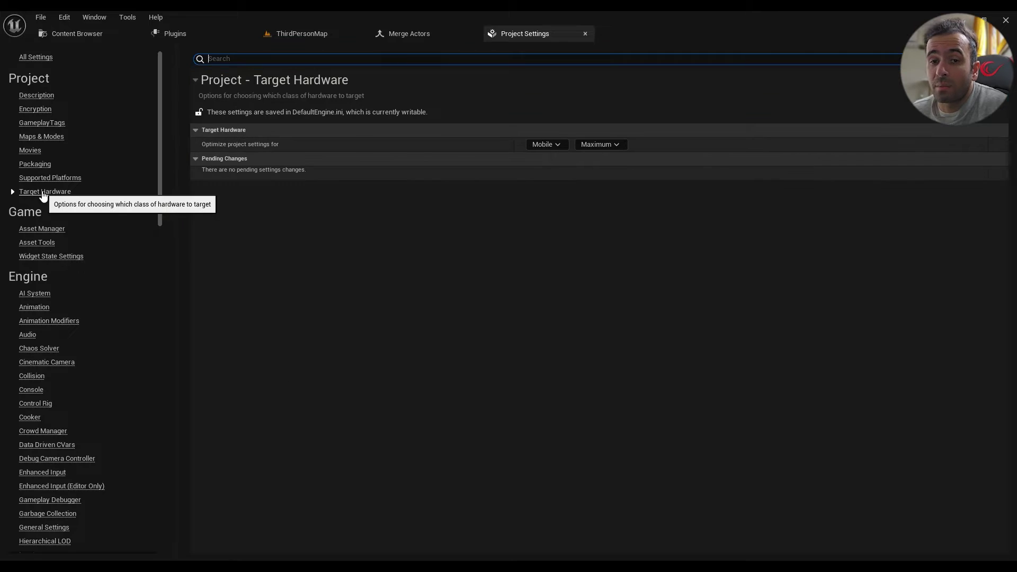
click(546, 144)
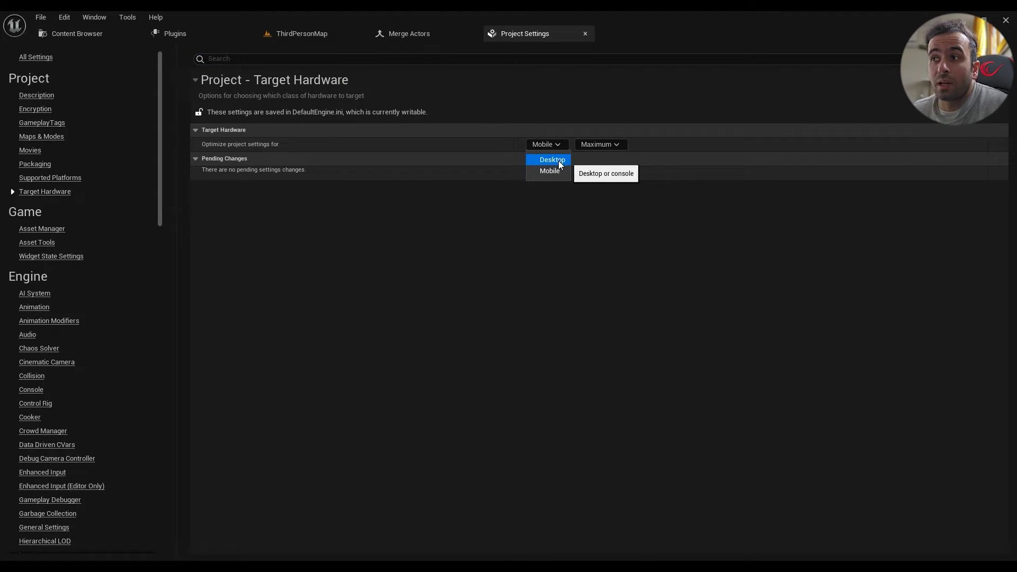
click(528, 228)
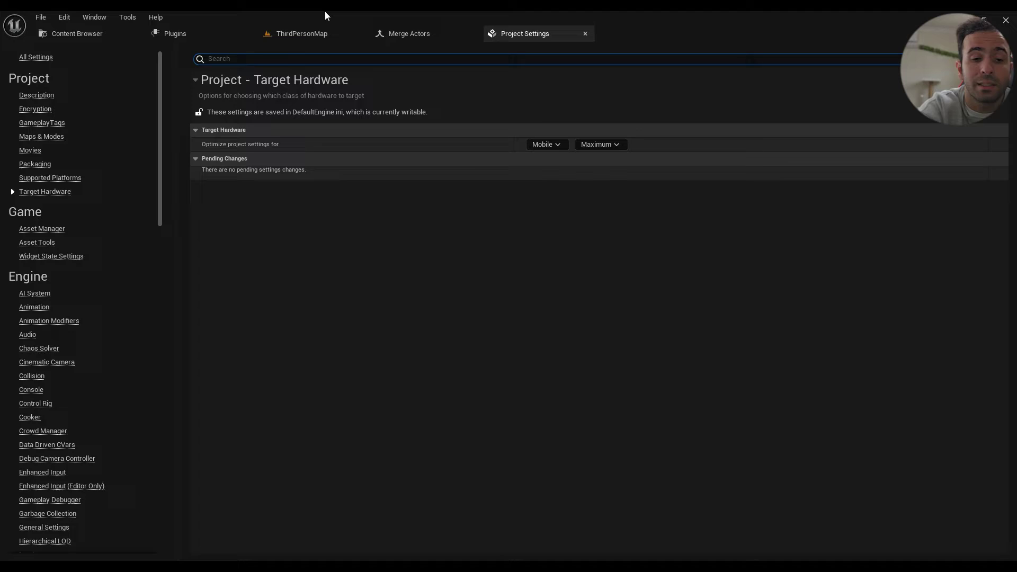
text(ray tra)
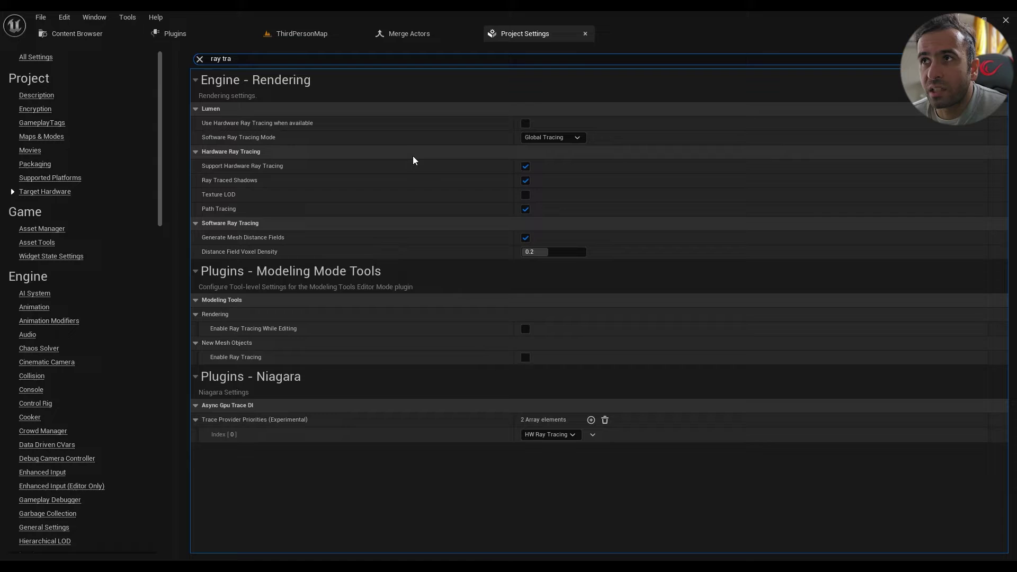
- Select and copy both Android_Vulkan_SM5 device profile code lines from the release notes
click(300, 35)
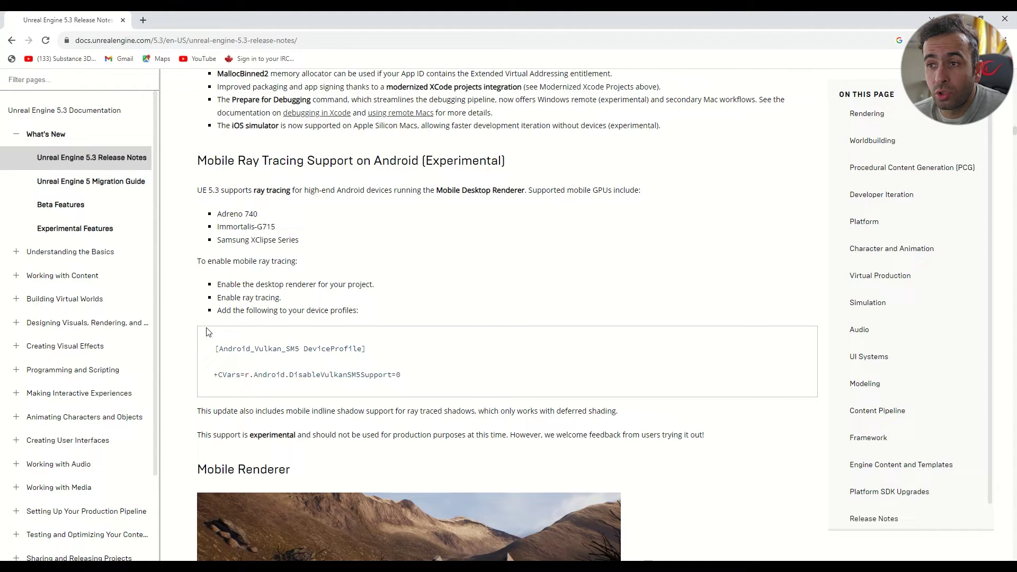
drag(206, 329, 334, 389)
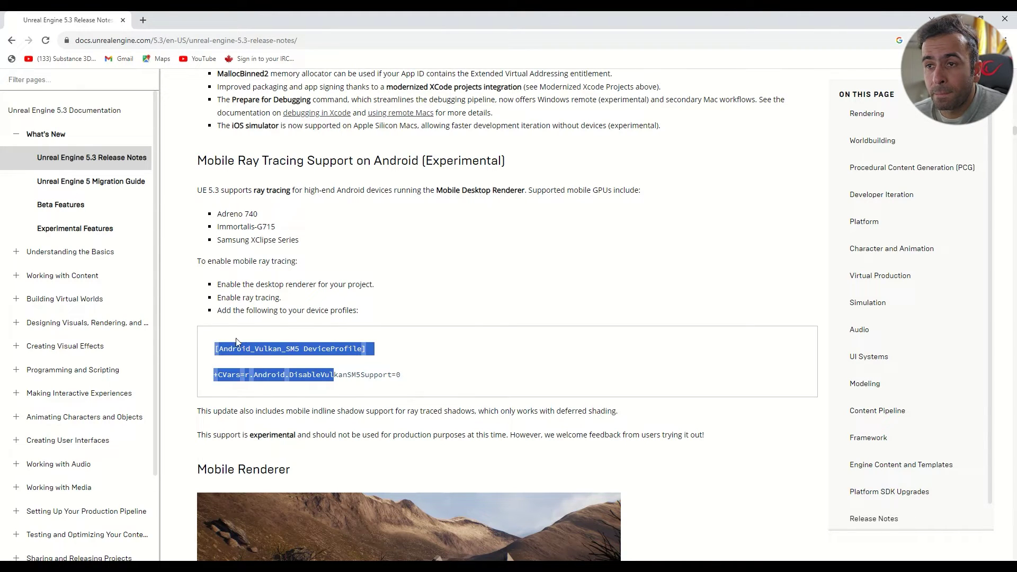
click(259, 364)
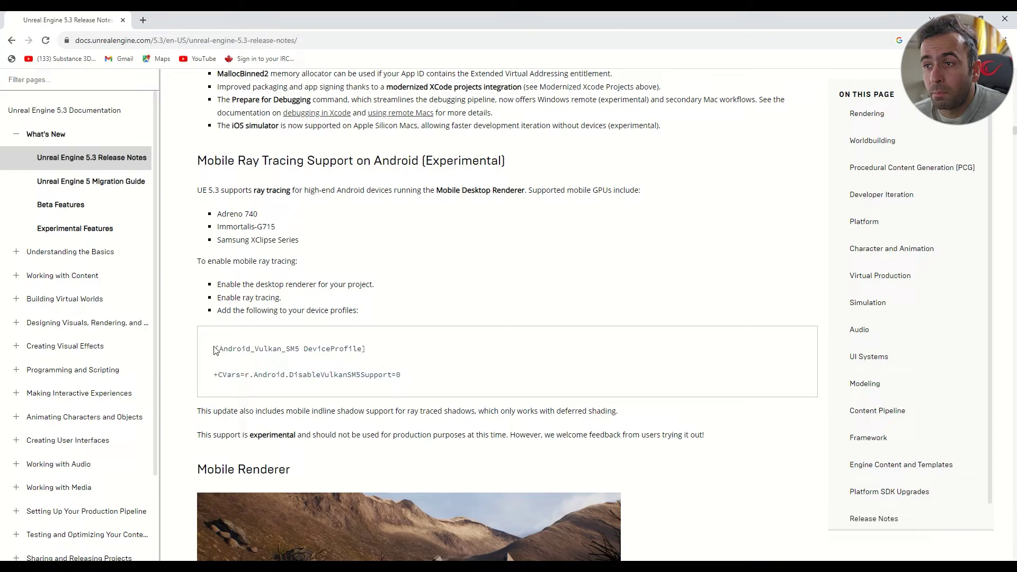
drag(215, 350, 403, 391)
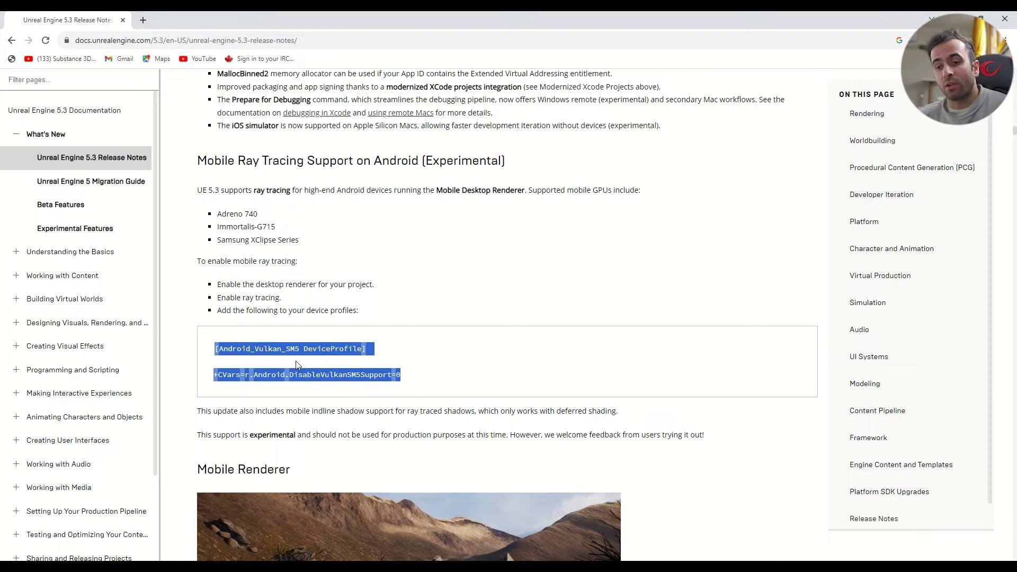
key(alt+Tab)
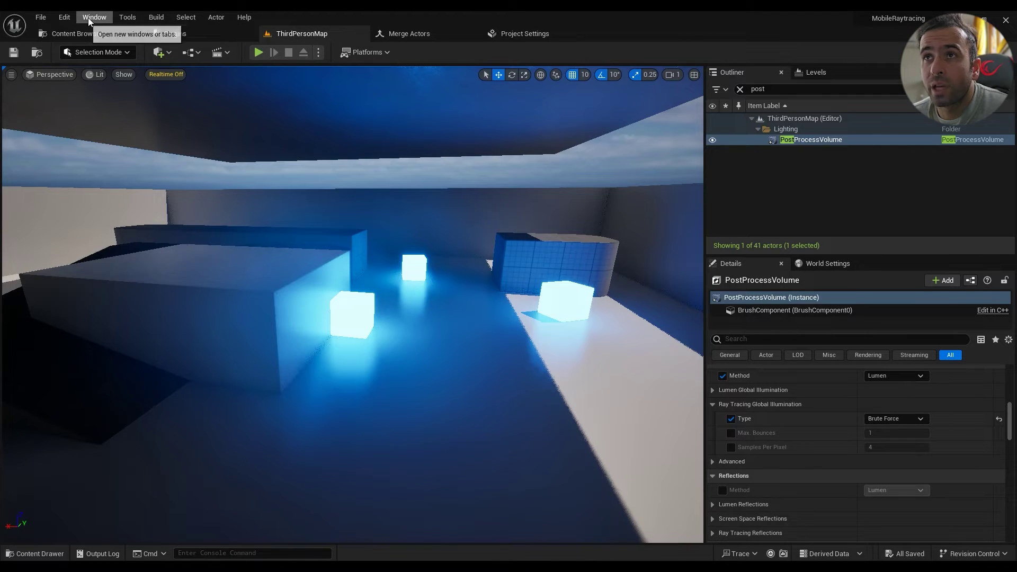
- Check the Tools menu for device profile tools, then bring up the Config folder window
click(128, 19)
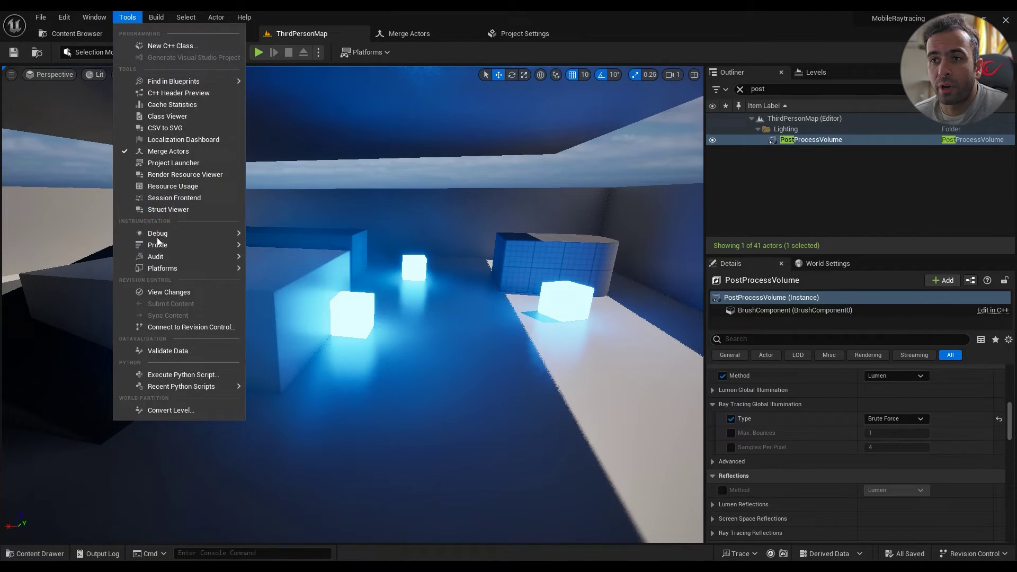
mouse_move(160, 268)
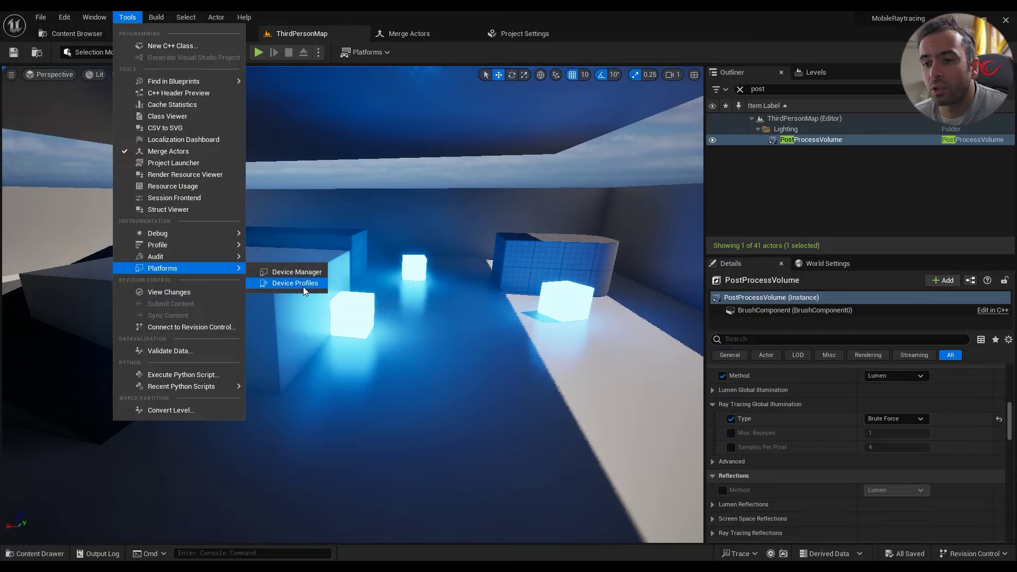
click(115, 570)
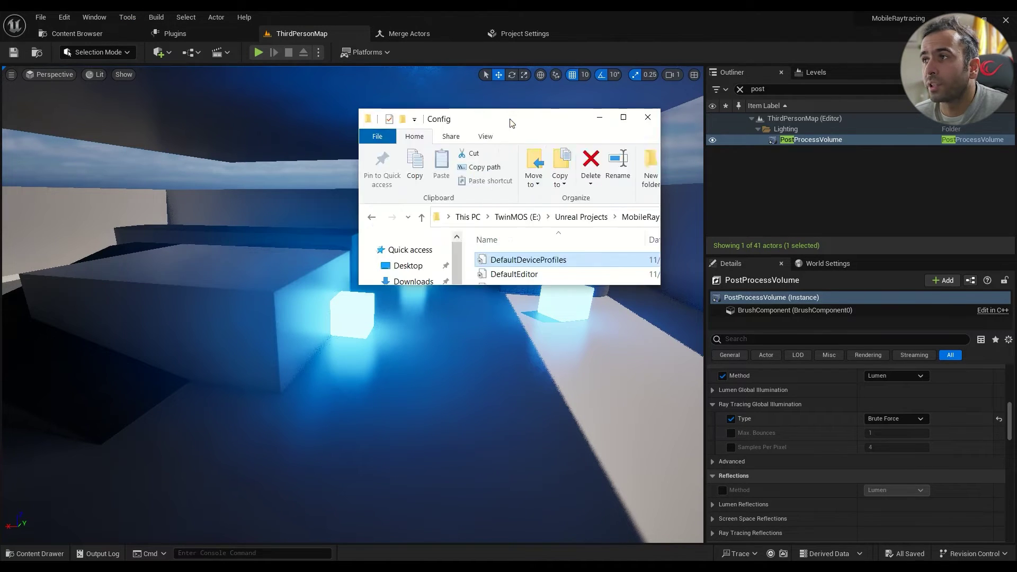
- Copy DefaultInput from Config and paste it into the MobileRaytracing project folder
click(622, 117)
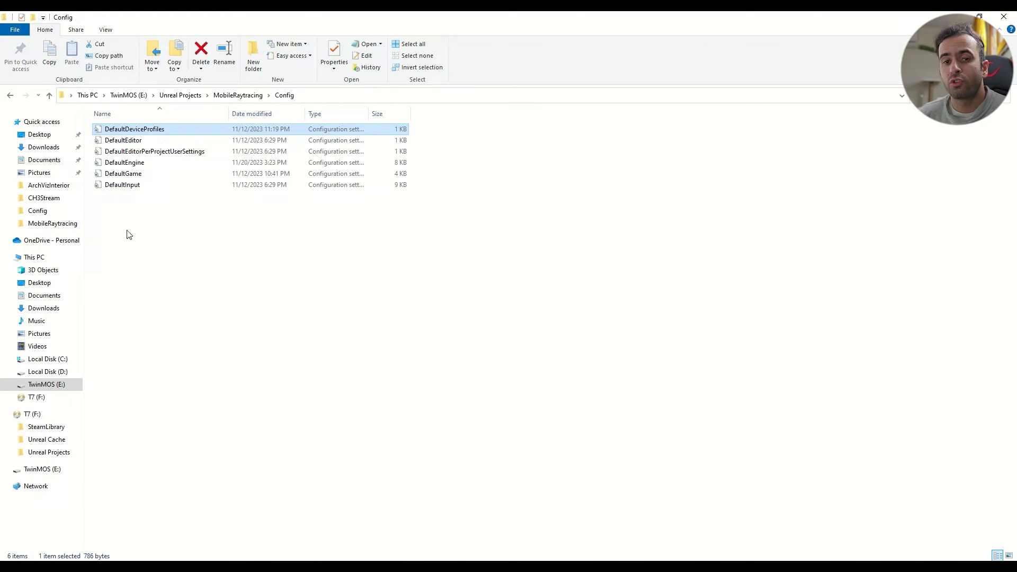
right_click(120, 188)
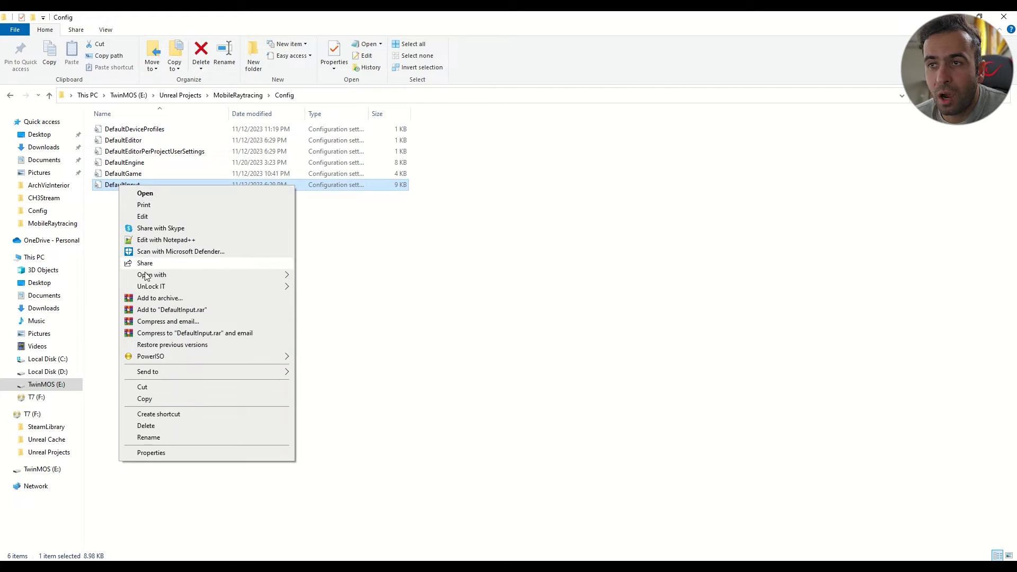
click(139, 398)
click(239, 95)
right_click(125, 237)
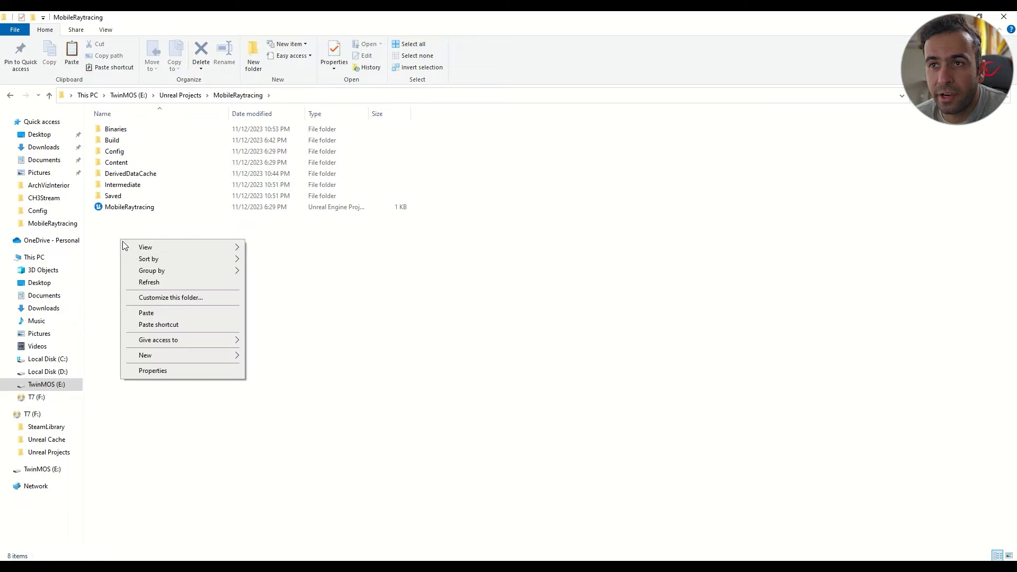
click(141, 311)
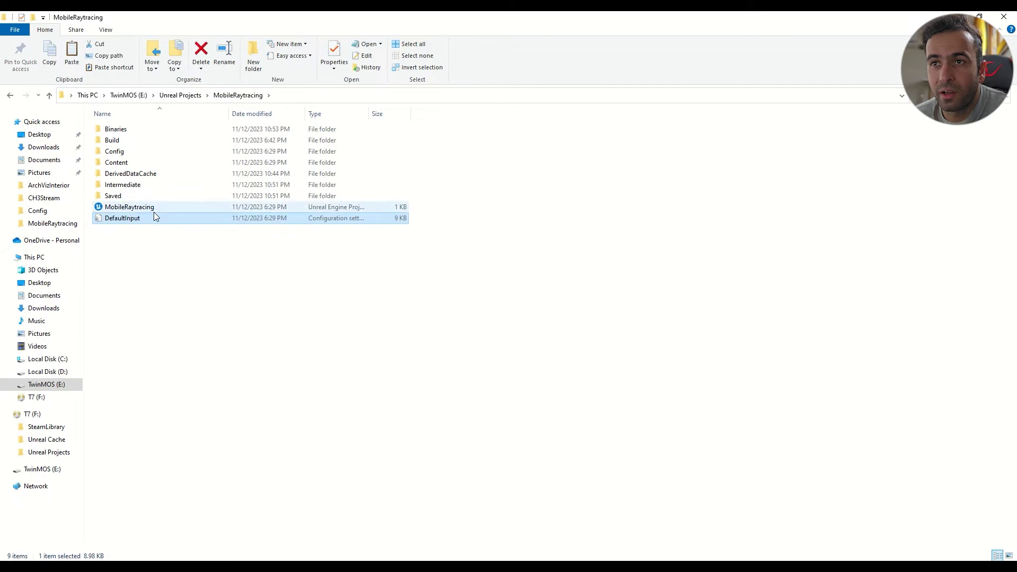
- Rename the pasted copy to DefaultDeviceProfiles
right_click(120, 218)
click(147, 470)
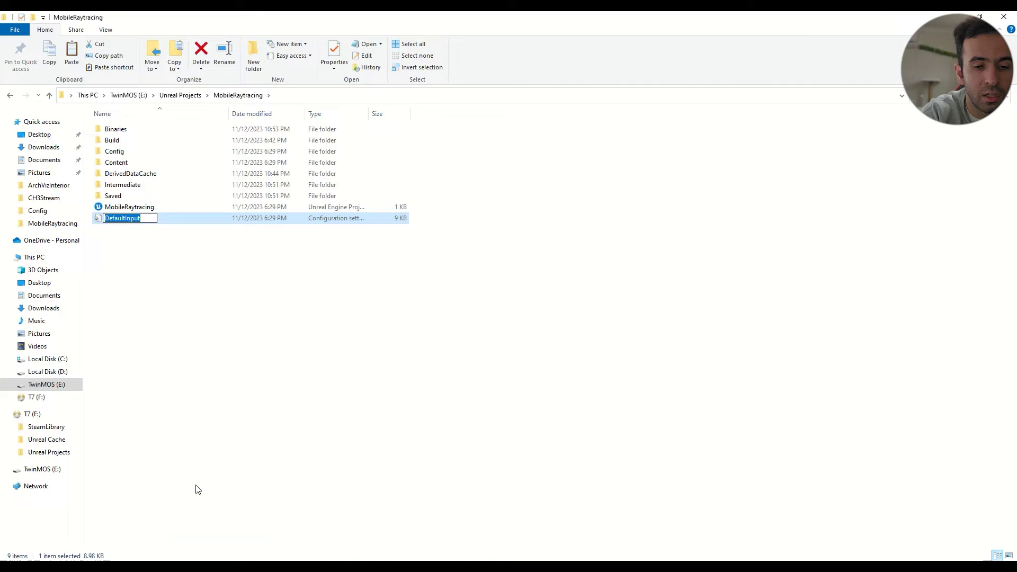
text(De)
text(d)
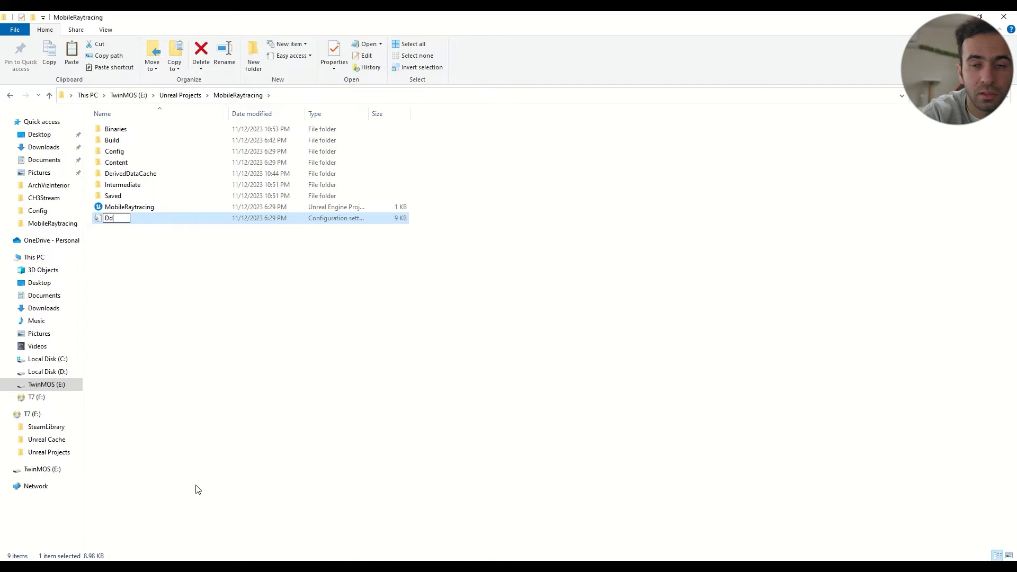
text(ault)
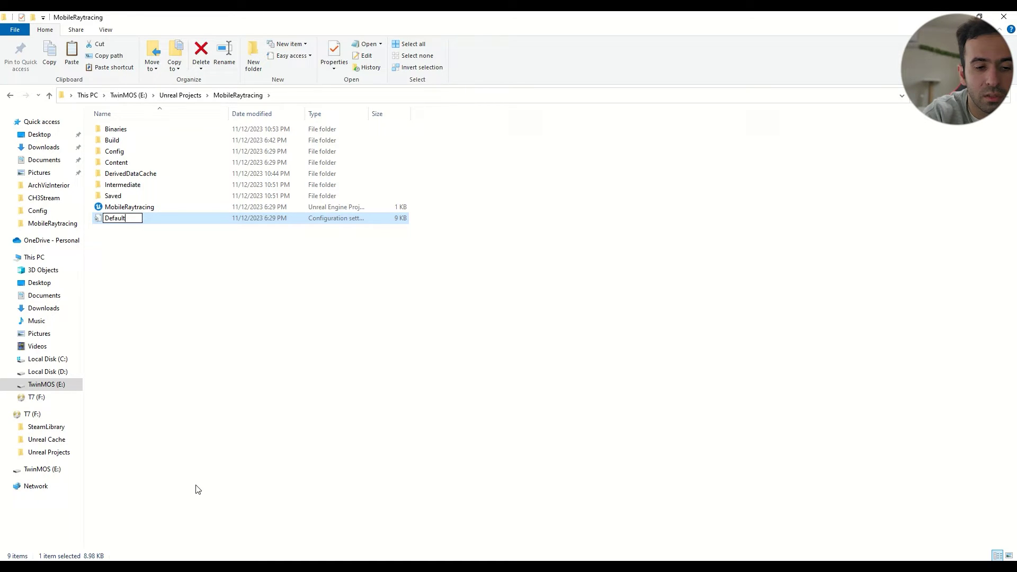
text(Device)
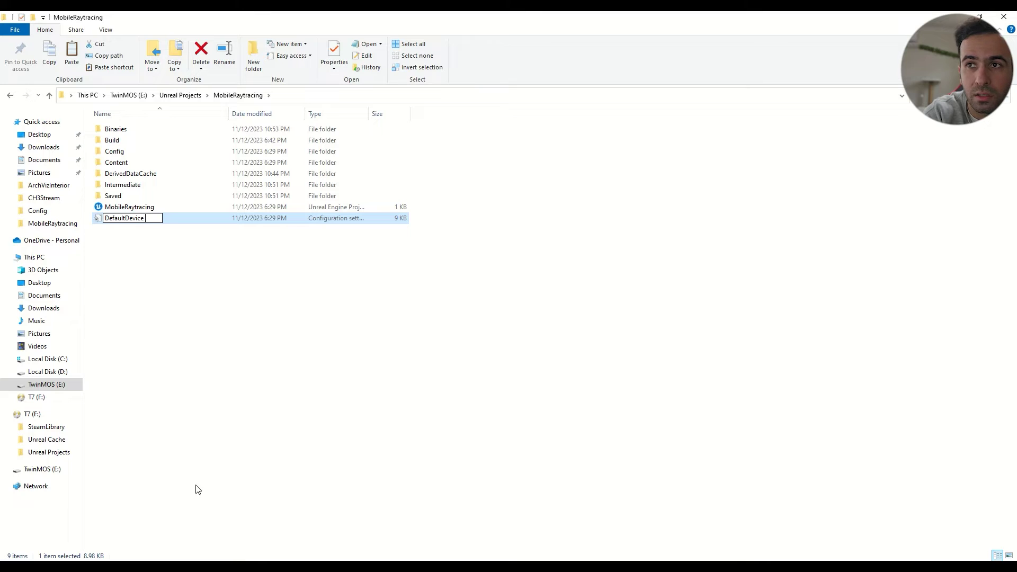
text(Profiles)
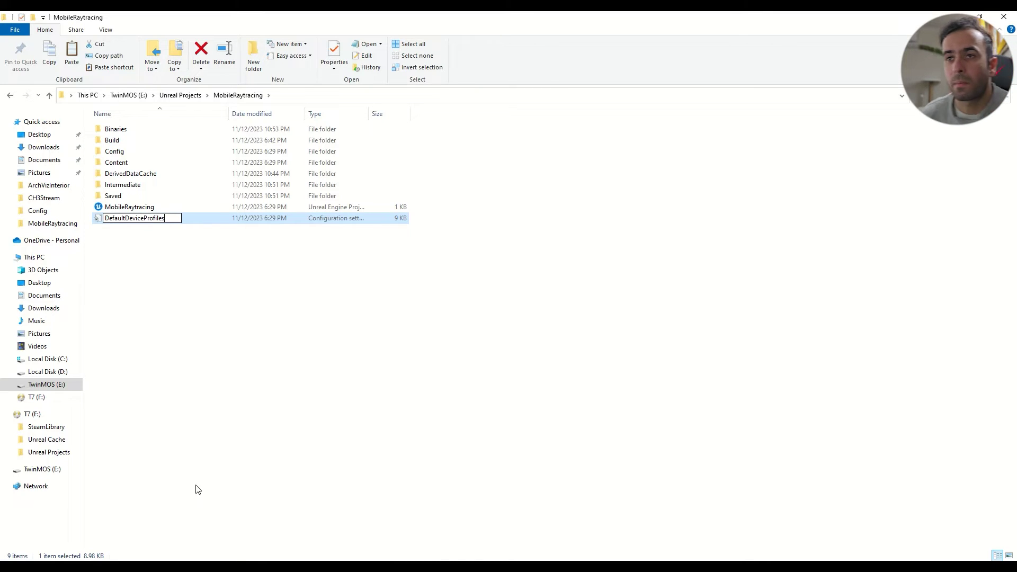
key(Return)
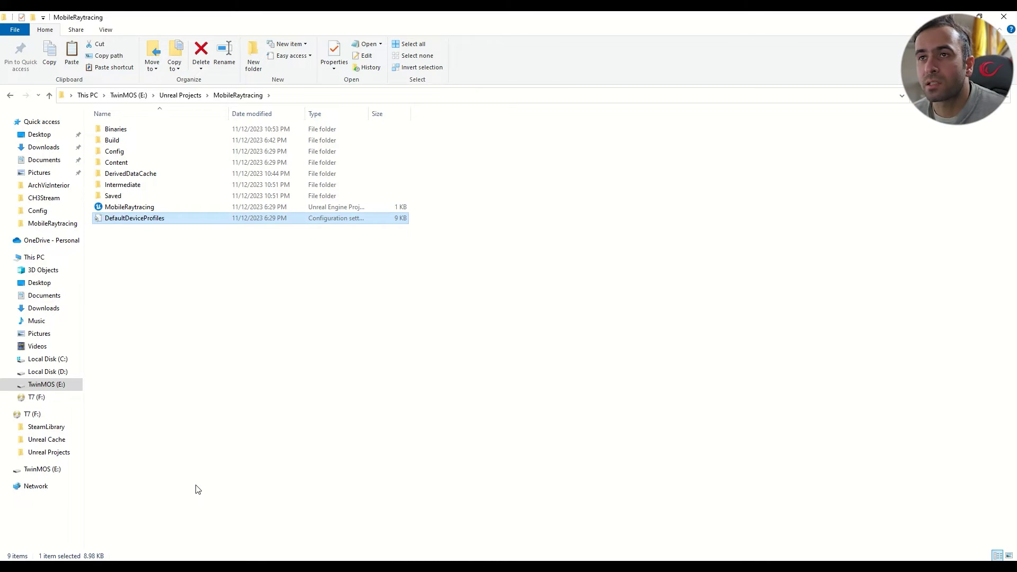
double_click(114, 152)
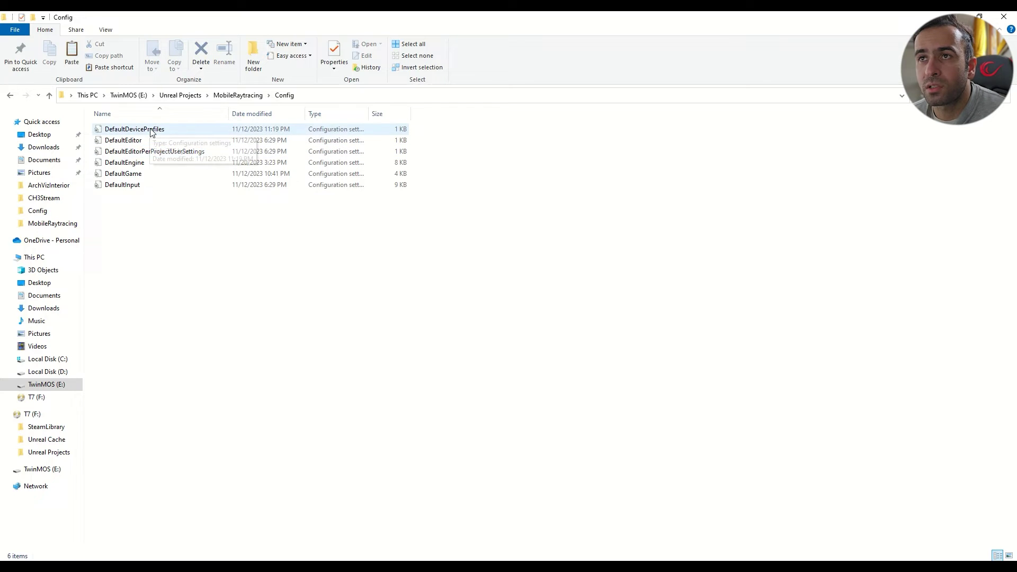
click(238, 95)
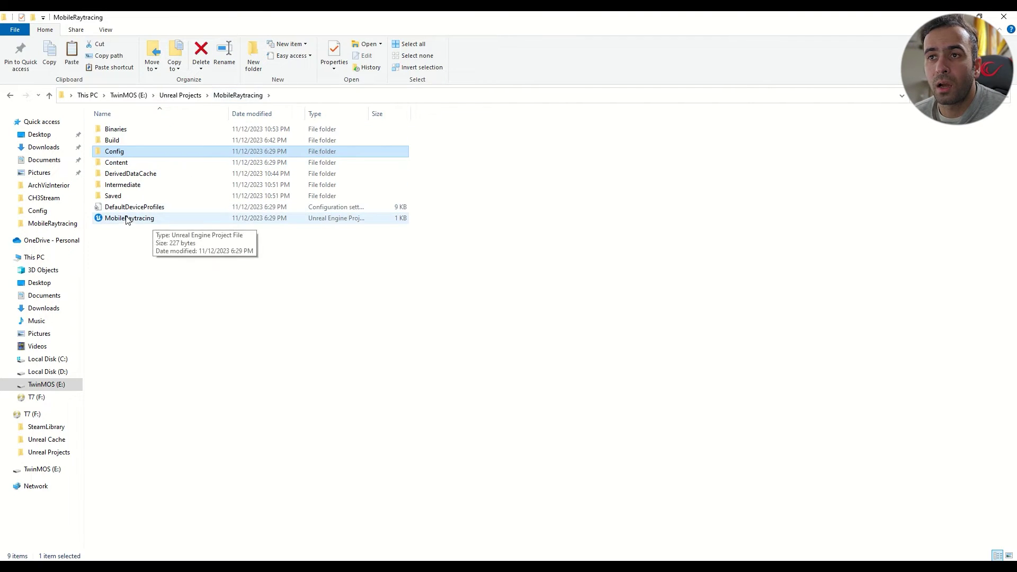
- Open the root DefaultDeviceProfiles in Notepad and delete all of its contents
double_click(143, 207)
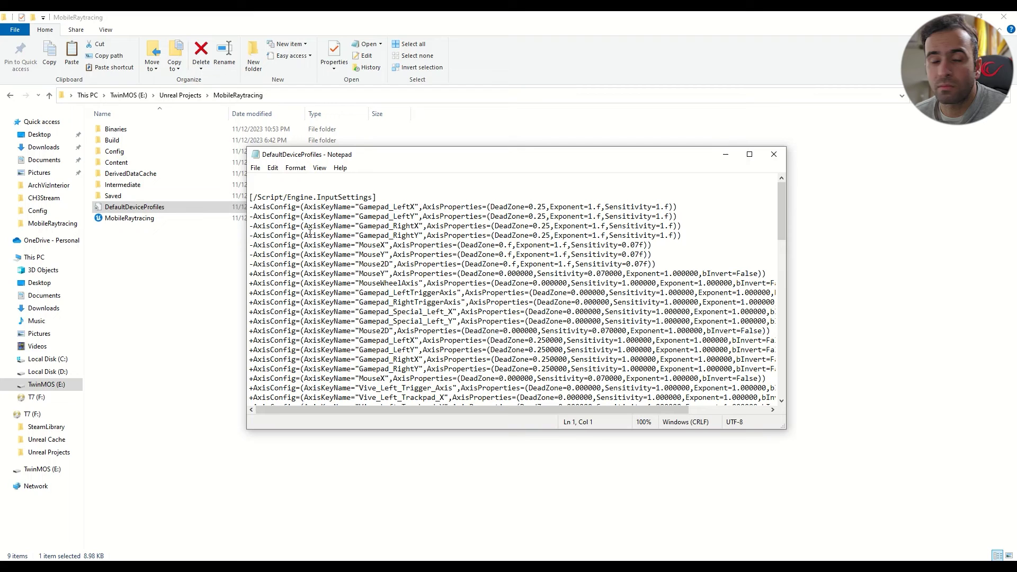
double_click(310, 226)
key(ctrl+a)
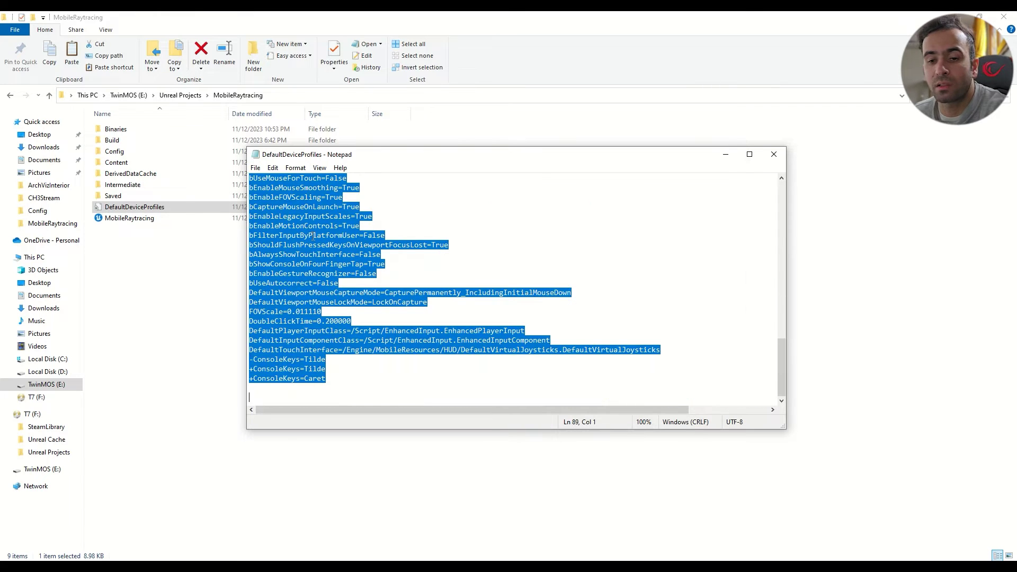
key(Delete)
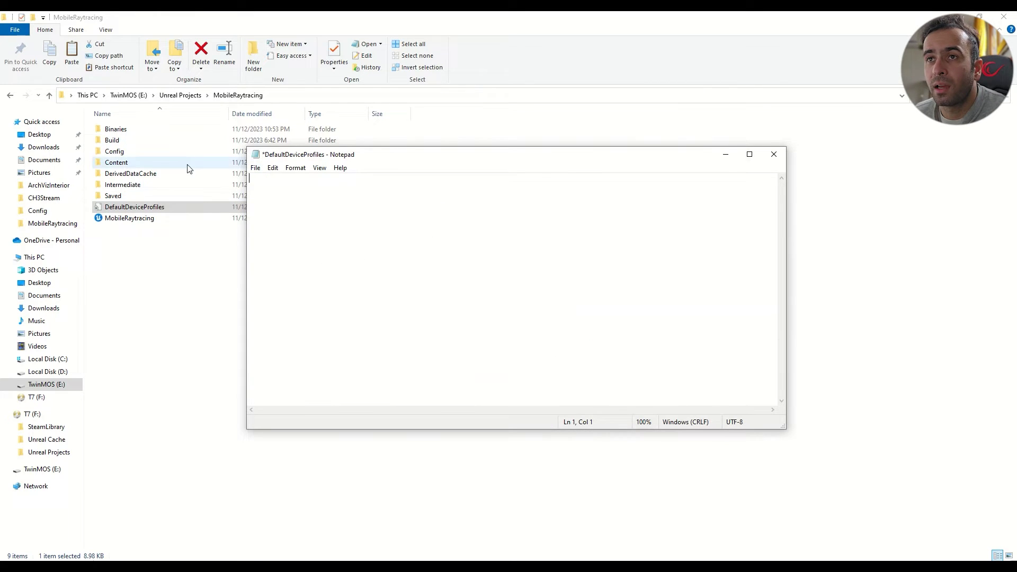
click(118, 153)
double_click(118, 153)
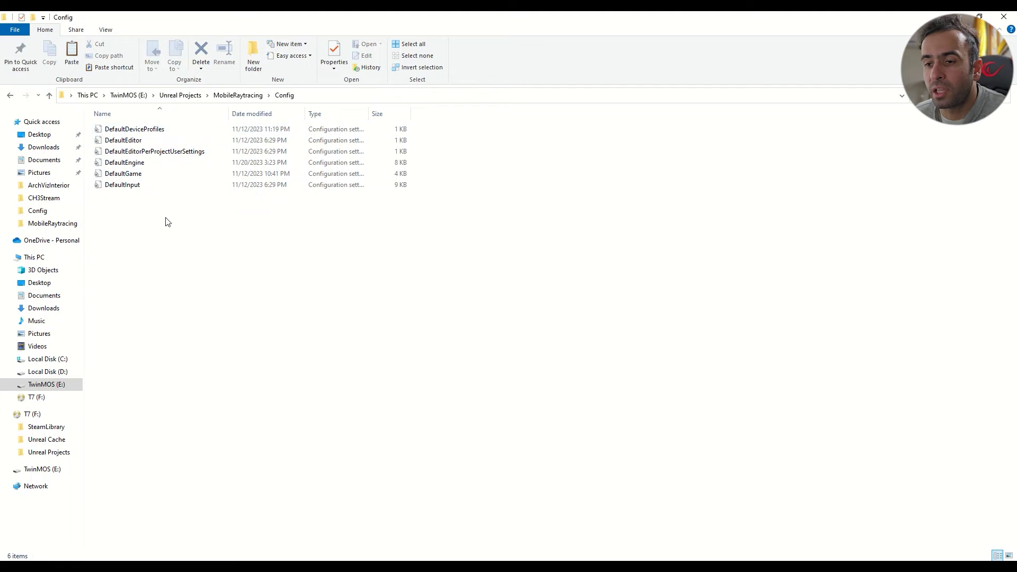
- Paste the Android_Vulkan_SM5 profile lines copied from the release notes and save the file
key(alt+Tab)
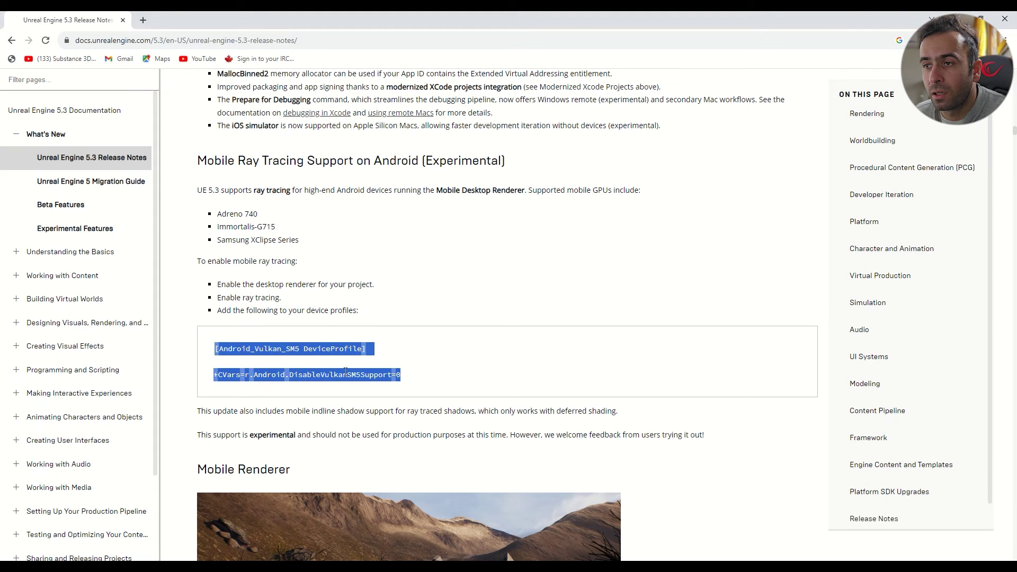
right_click(248, 349)
click(272, 356)
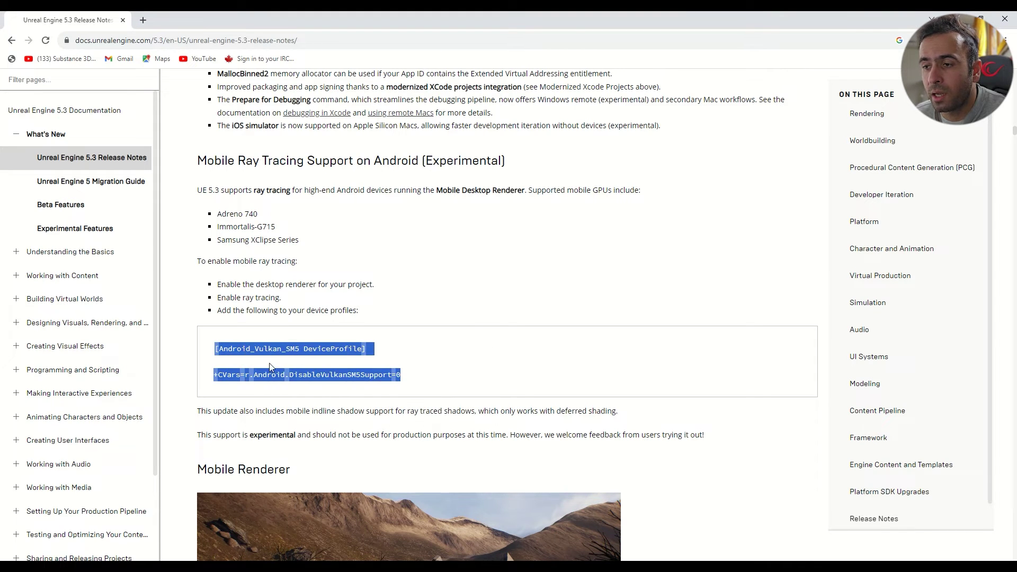
key(alt+Tab)
key(ctrl+v)
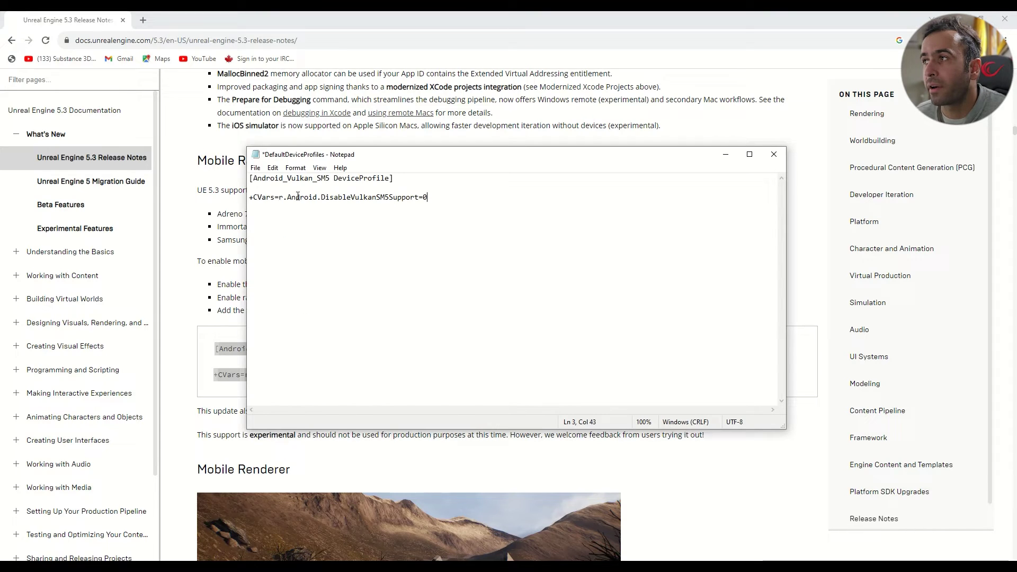
click(774, 154)
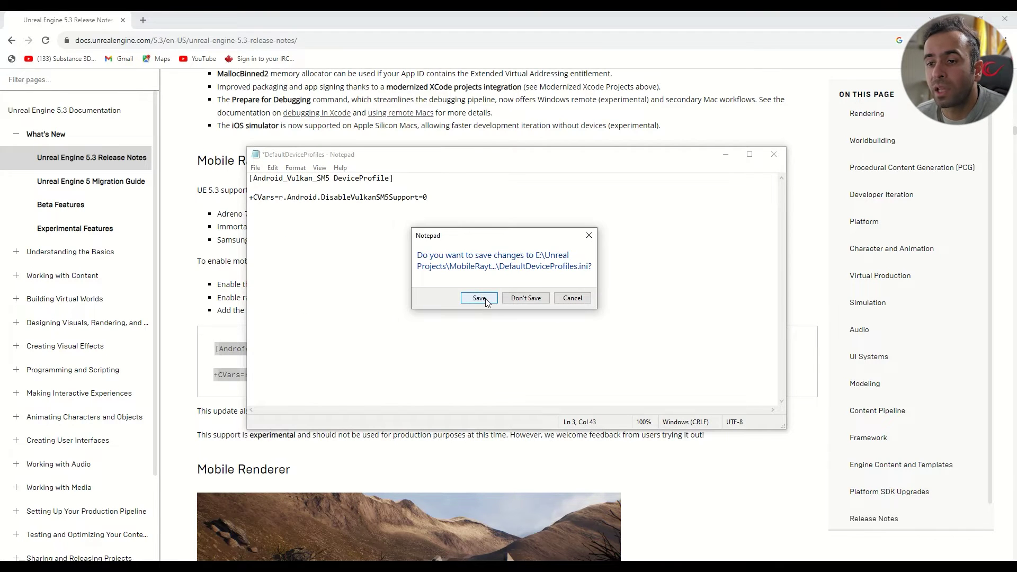
click(479, 298)
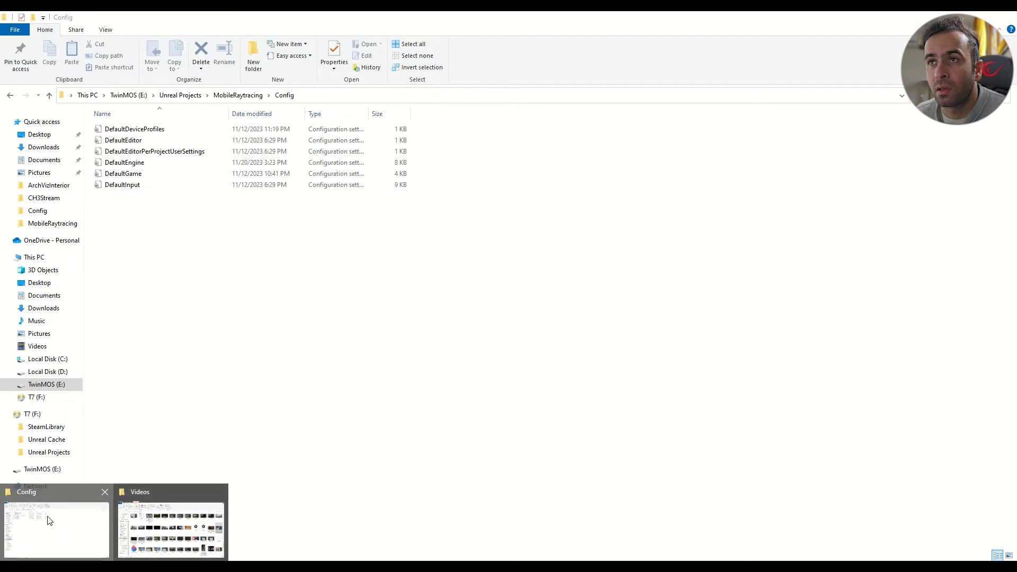
- Open MobileRaytracing > Config > DefaultDeviceProfiles in Notepad
click(48, 520)
click(238, 95)
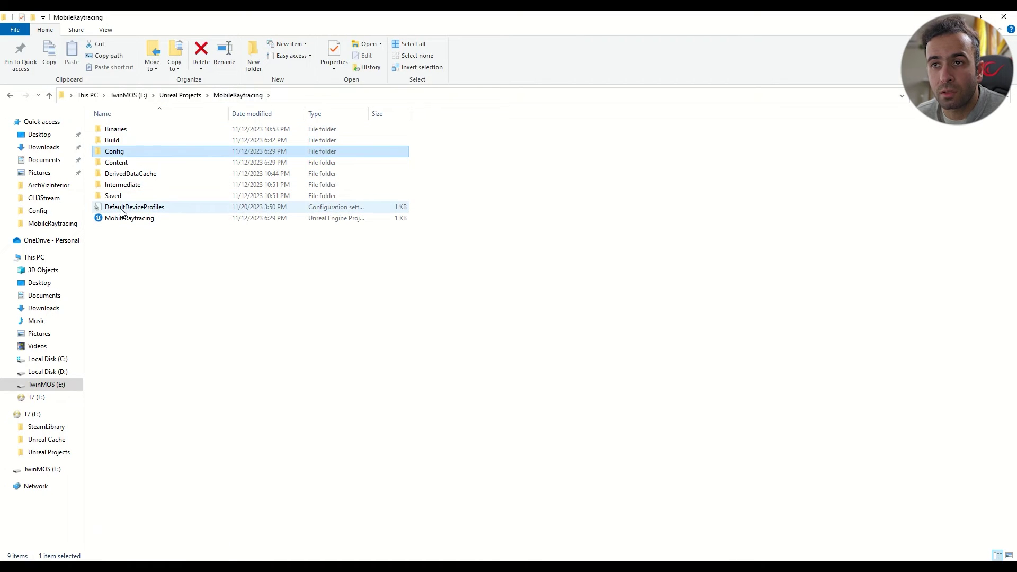
right_click(122, 209)
click(146, 420)
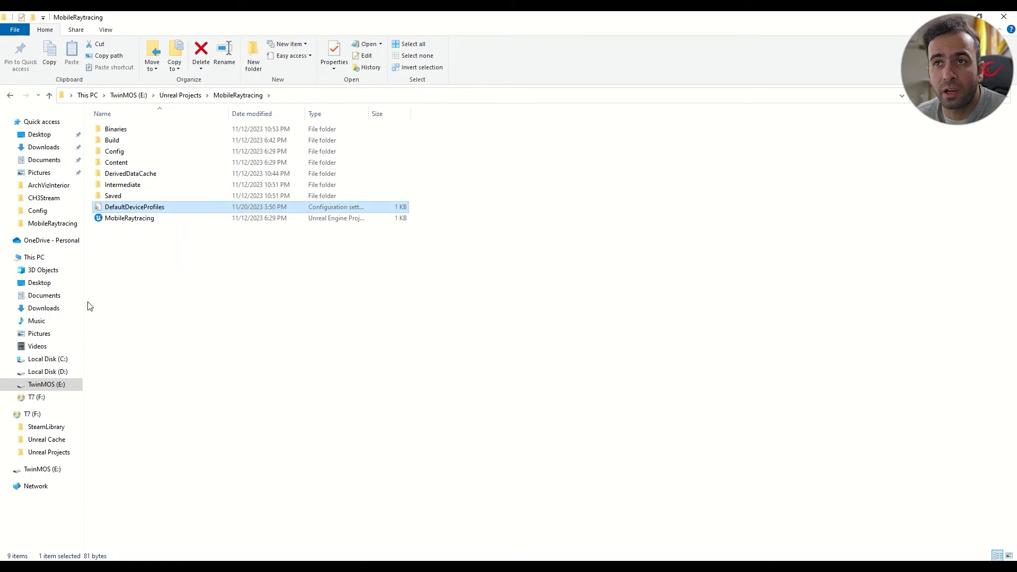
double_click(121, 152)
right_click(126, 230)
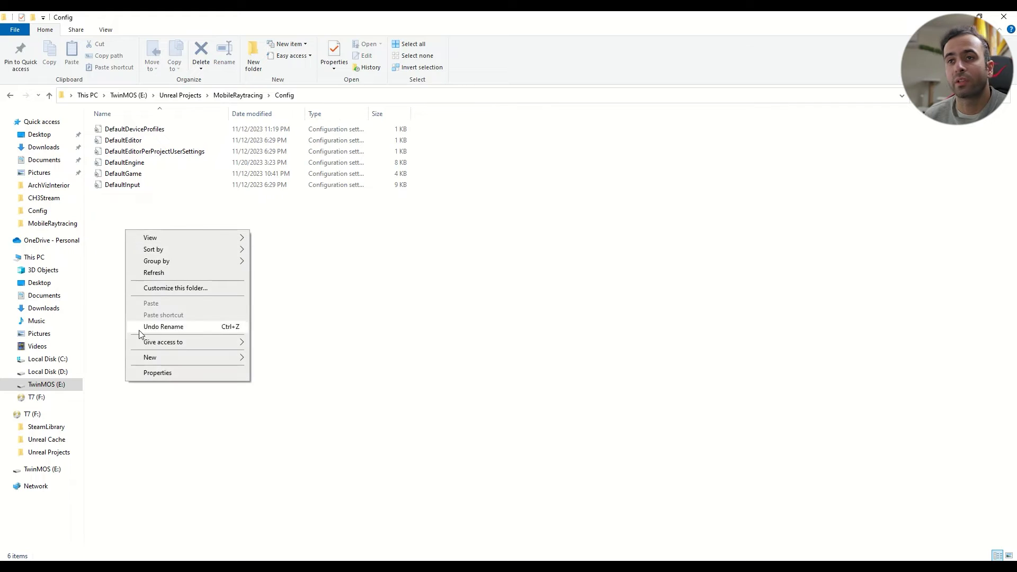
click(91, 256)
double_click(134, 130)
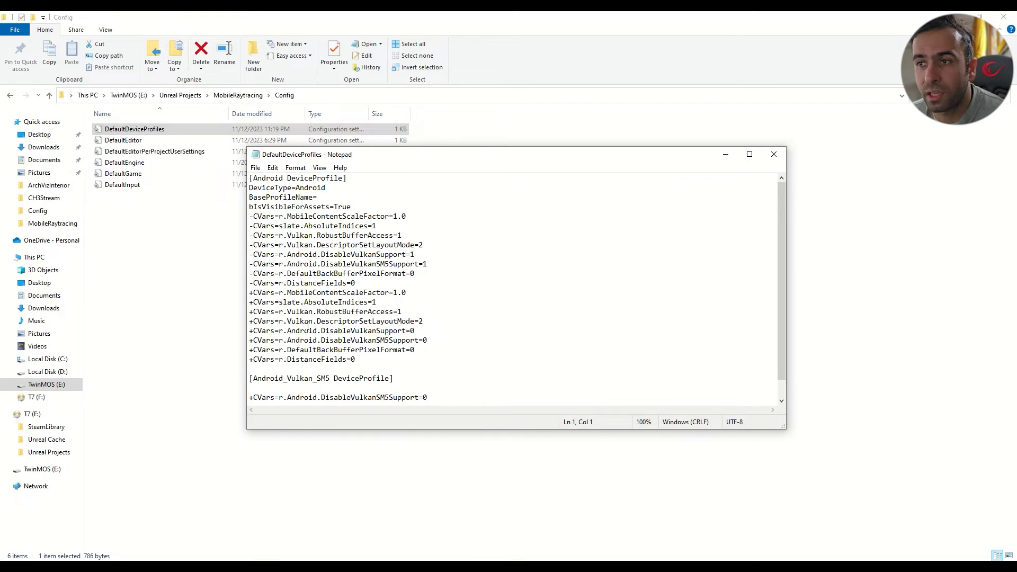
- Scroll to the file's end and select the Android_Vulkan_SM5 profile lines to verify them
scroll(296, 347, down, 1)
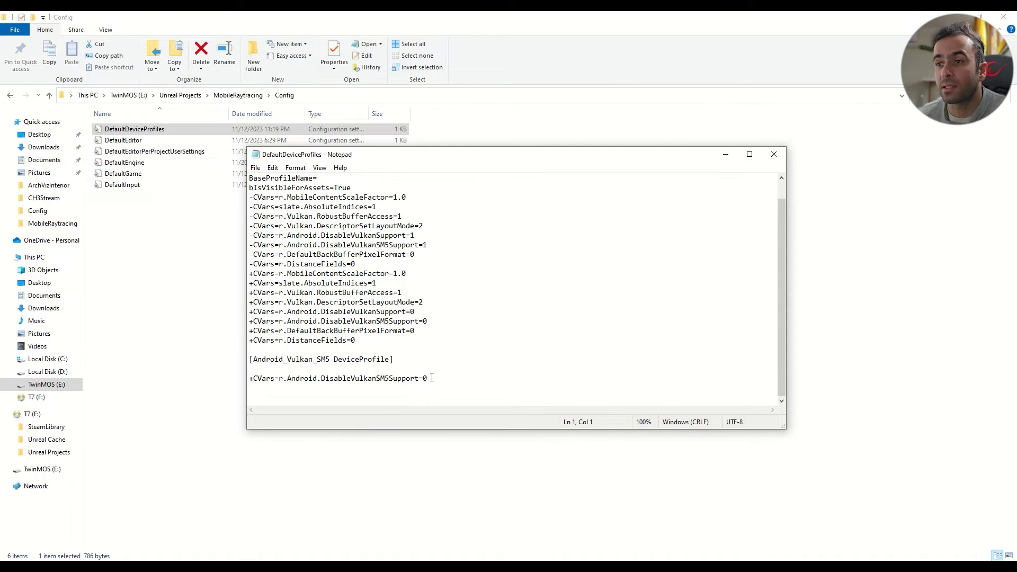
drag(441, 384, 249, 359)
- Close Notepad, deselect the release-notes code block, and clear the Outliner search filter
click(772, 155)
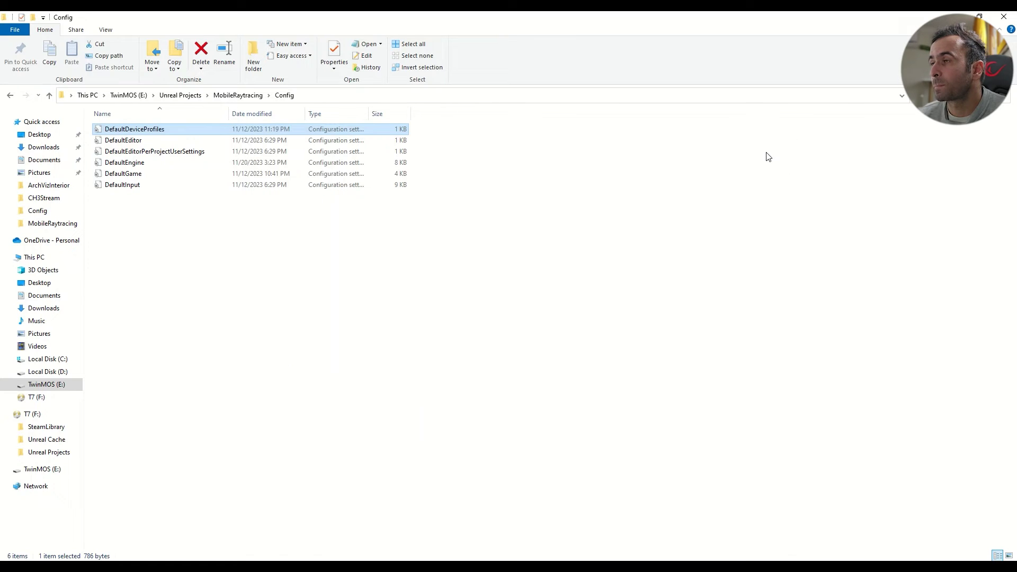
click(953, 16)
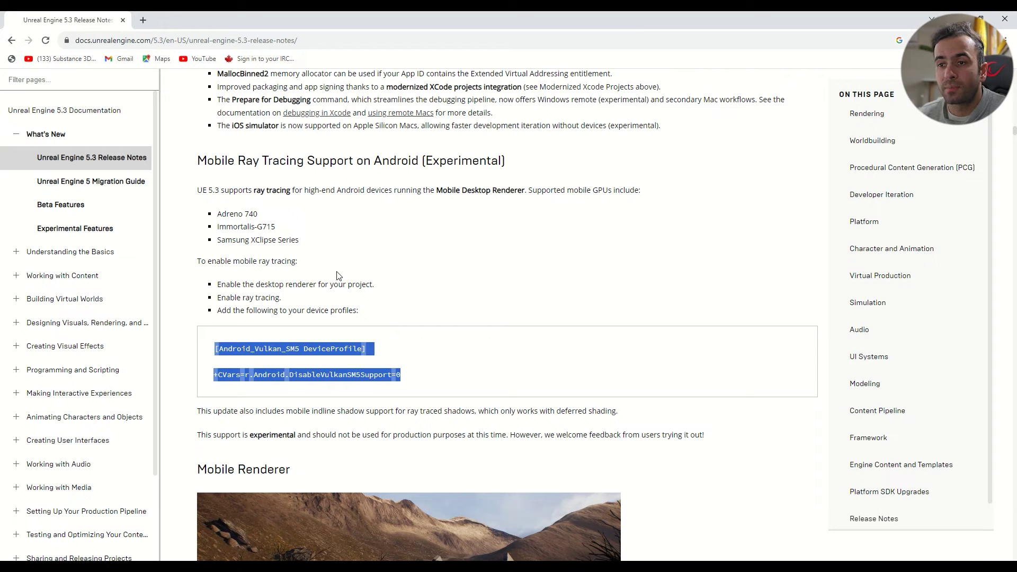
click(337, 302)
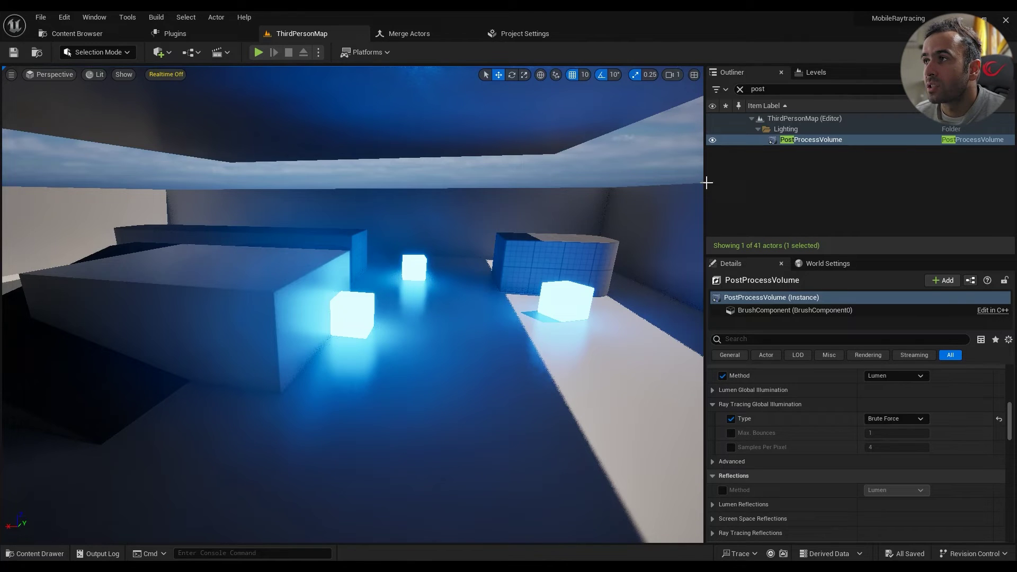
click(739, 89)
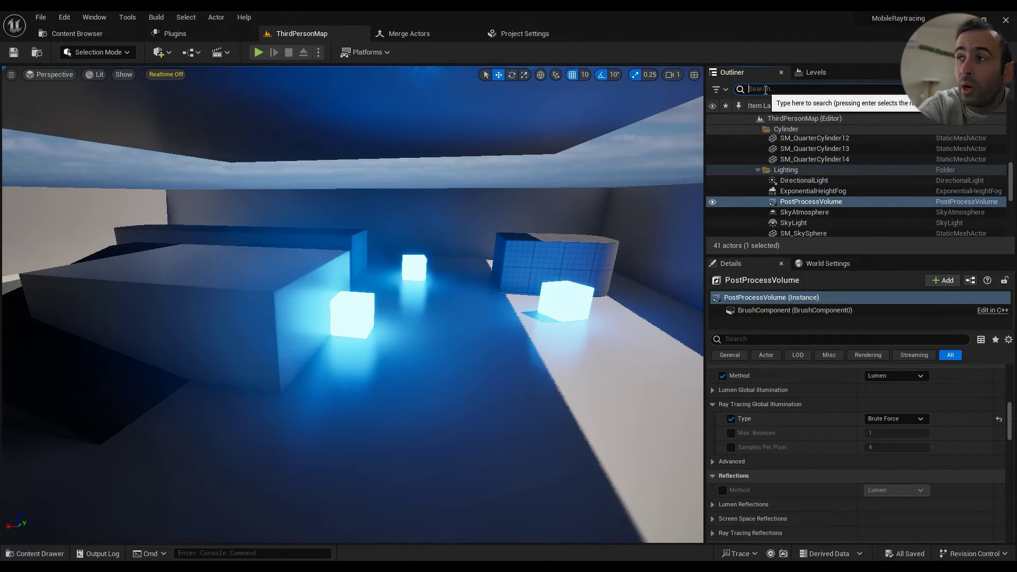
- Filter the Outliner with 'pos', select the PostProcessVolume, and set its GI Method to Standalone Ray Traced
text(post)
key(Return)
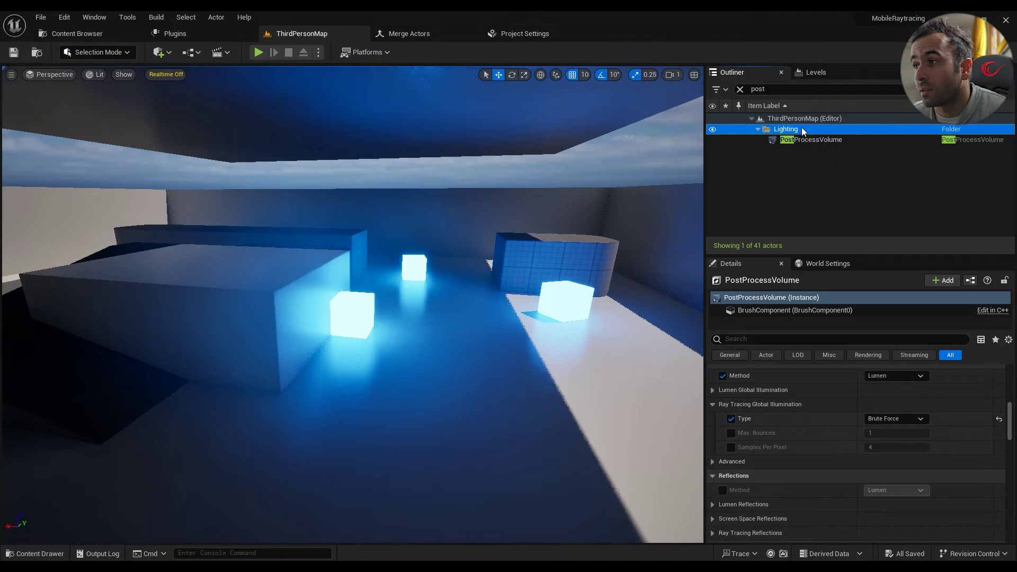
scroll(734, 385, down, 1)
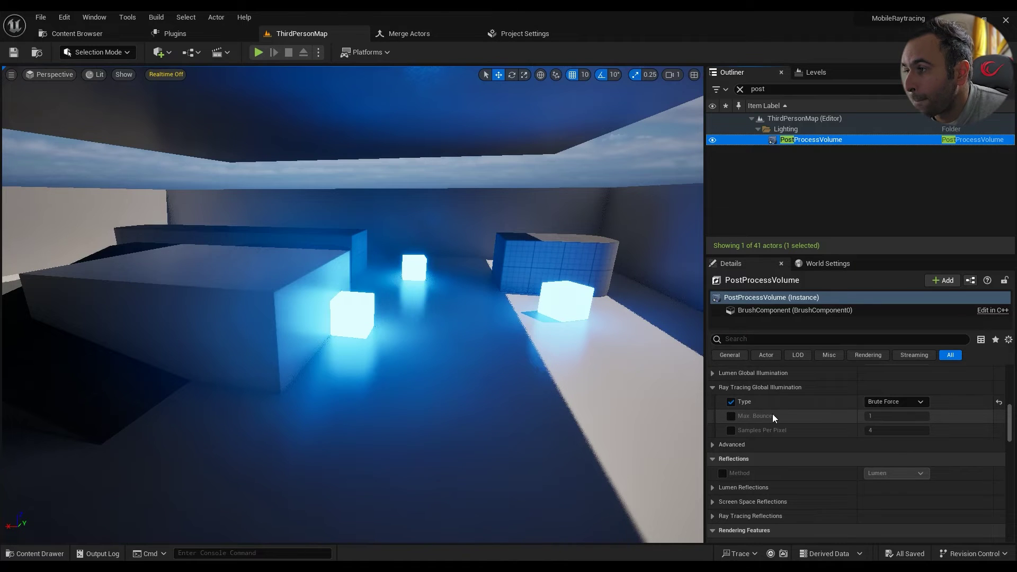
scroll(772, 414, up, 4)
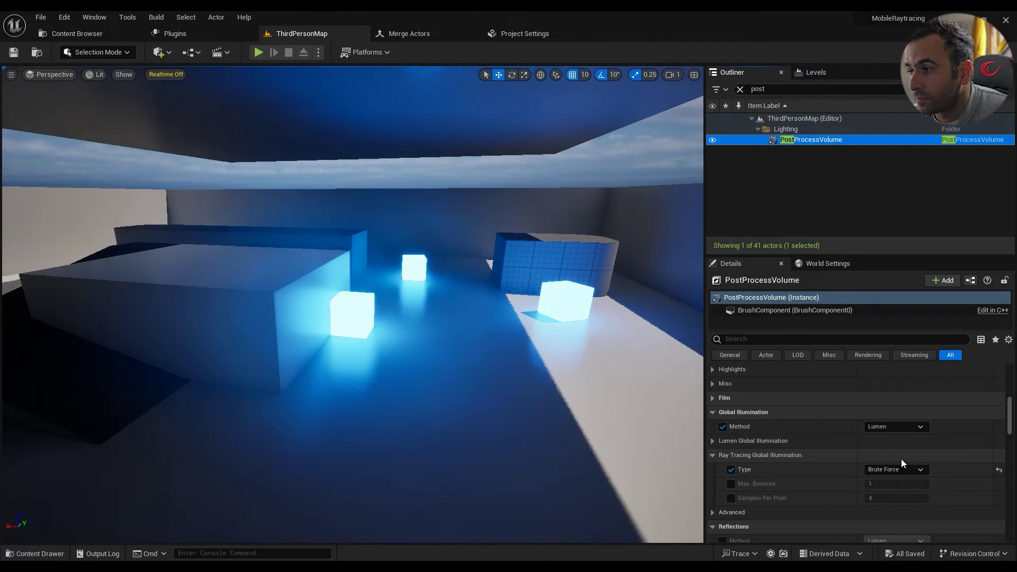
click(896, 427)
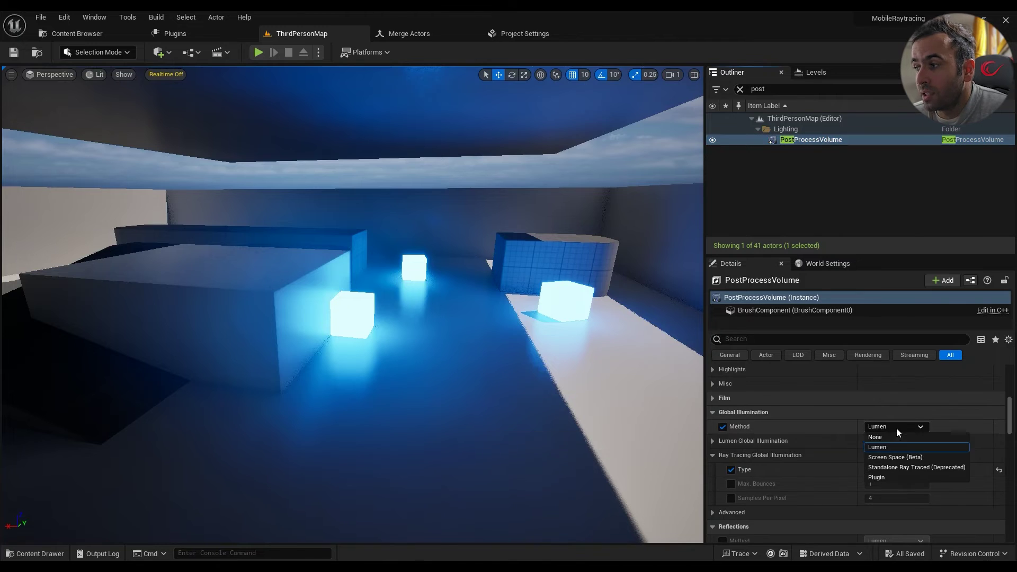
click(909, 467)
- Enable realtime viewport rendering, fly the camera forward to preview, then set GI Method back to Lumen
key(ctrl+r)
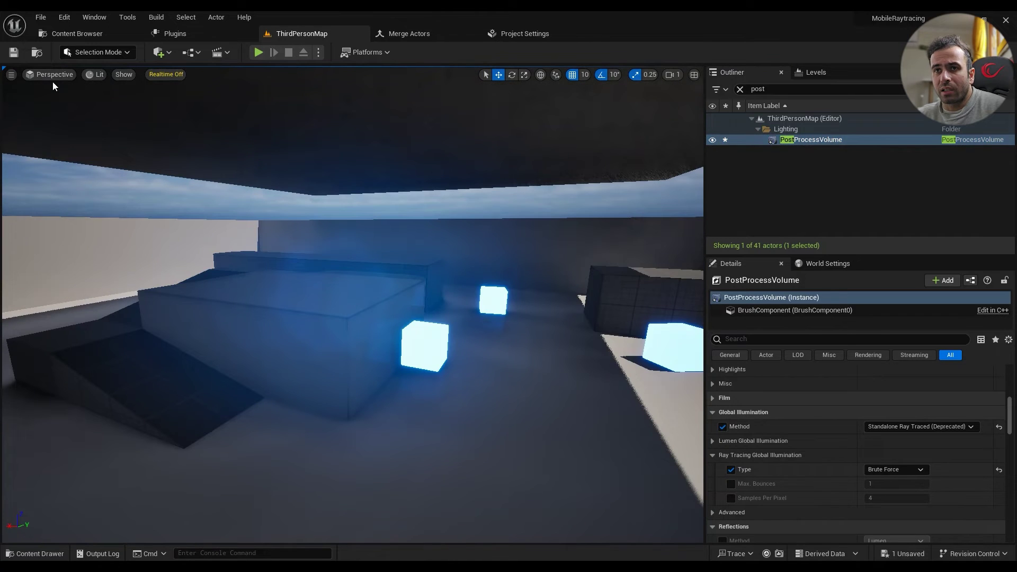
click(11, 74)
right_drag(408, 329, 331, 335)
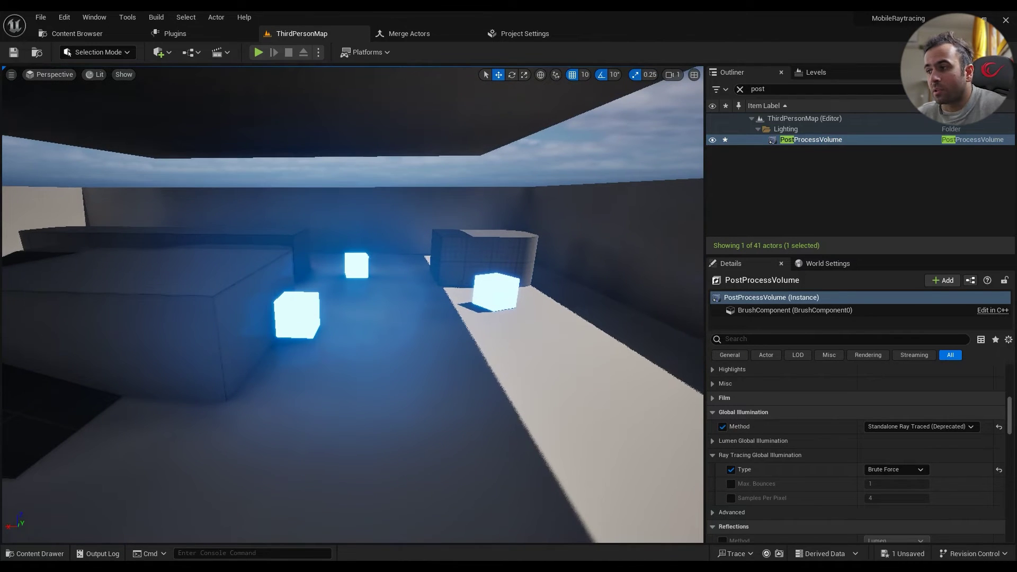
click(914, 428)
click(886, 447)
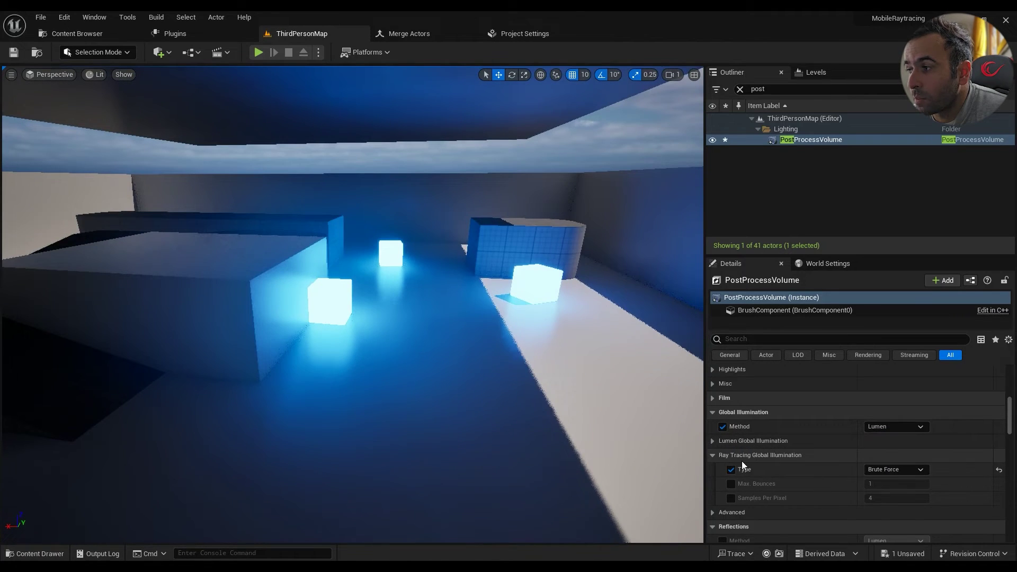
click(918, 470)
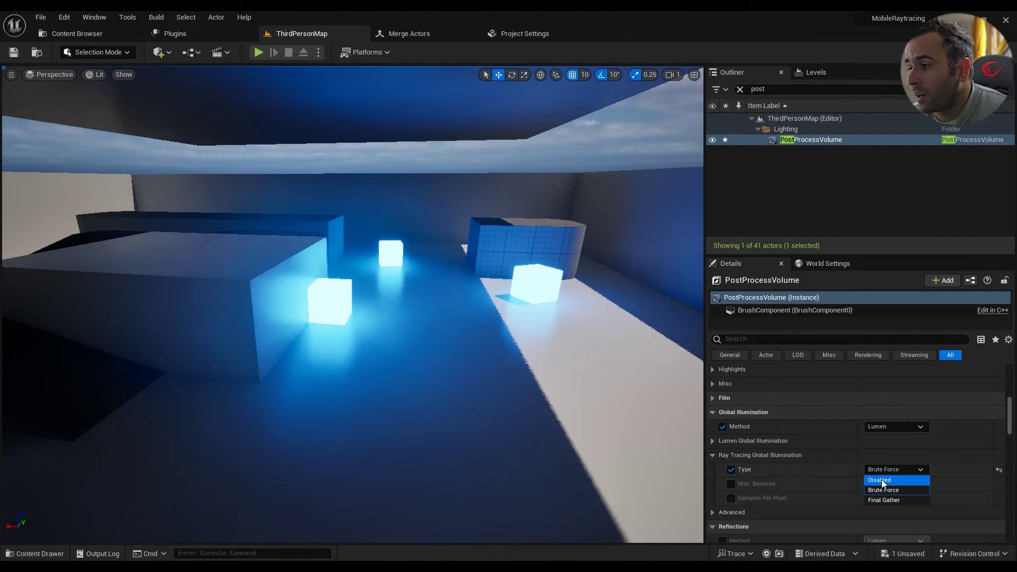
- Change the PostProcessVolume's Ray Tracing Global Illumination Type from Brute Force to Disabled
scroll(754, 481, down, 1)
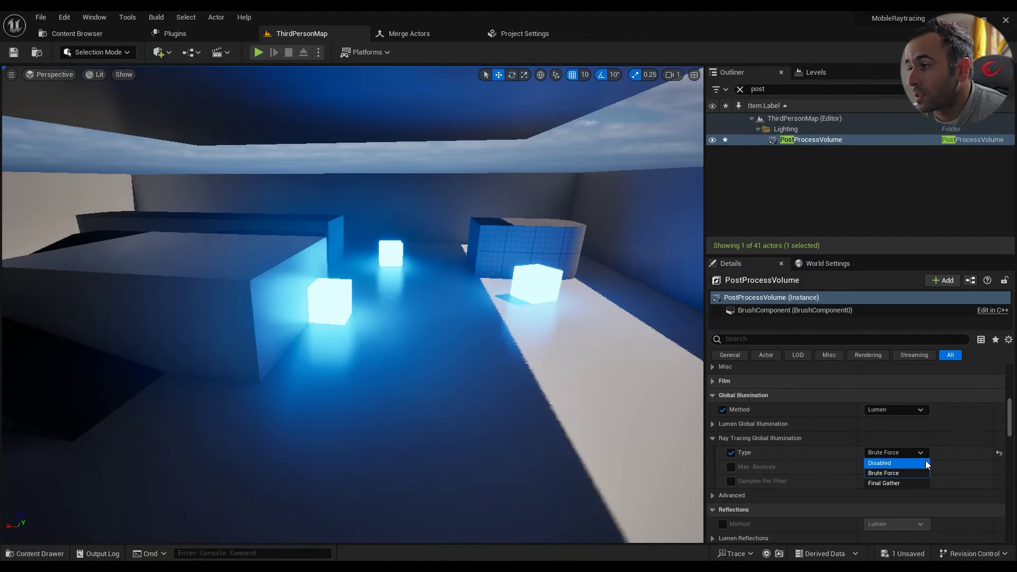
click(891, 455)
click(882, 440)
scroll(794, 496, down, 2)
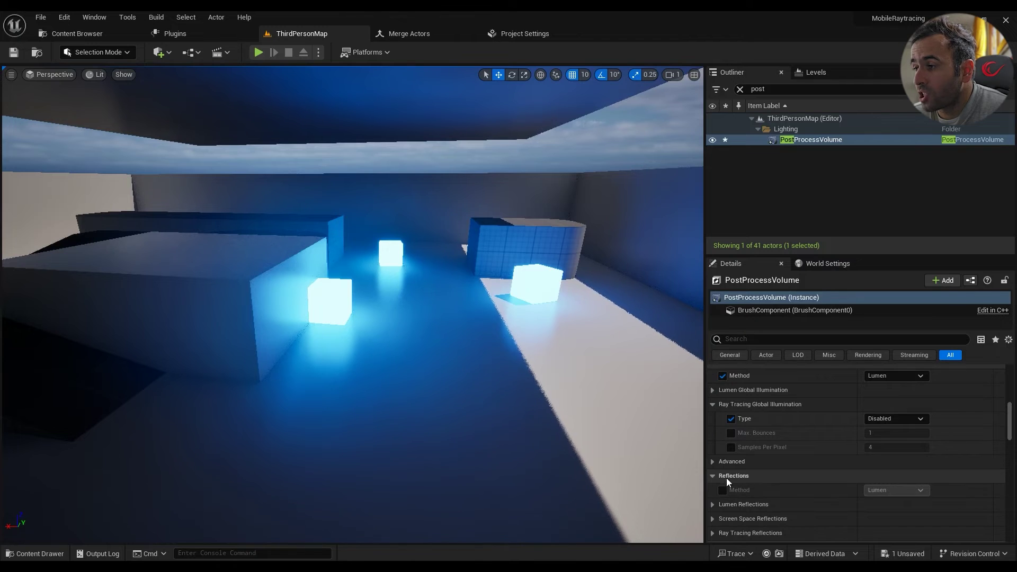
click(722, 490)
click(916, 491)
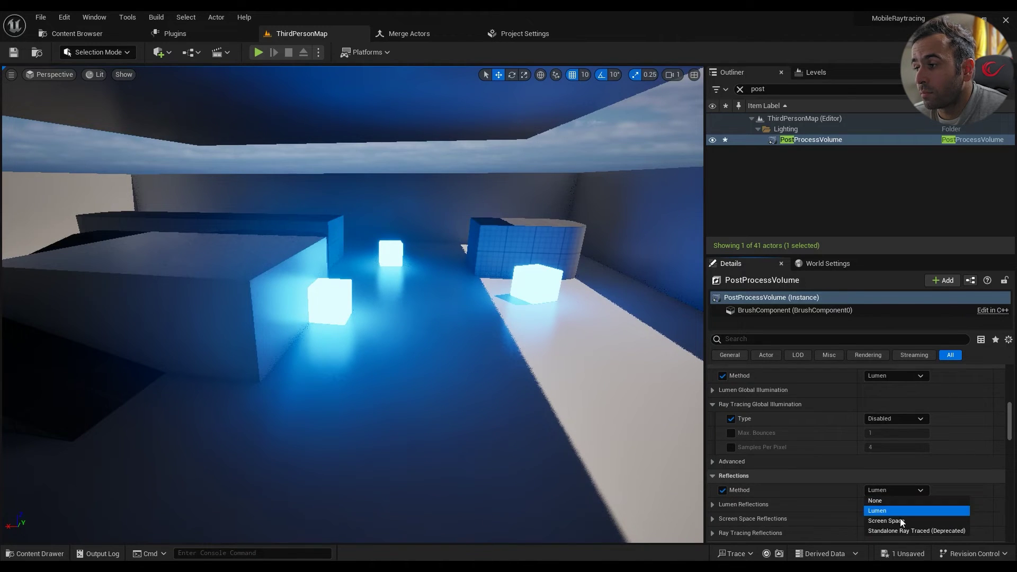
click(890, 510)
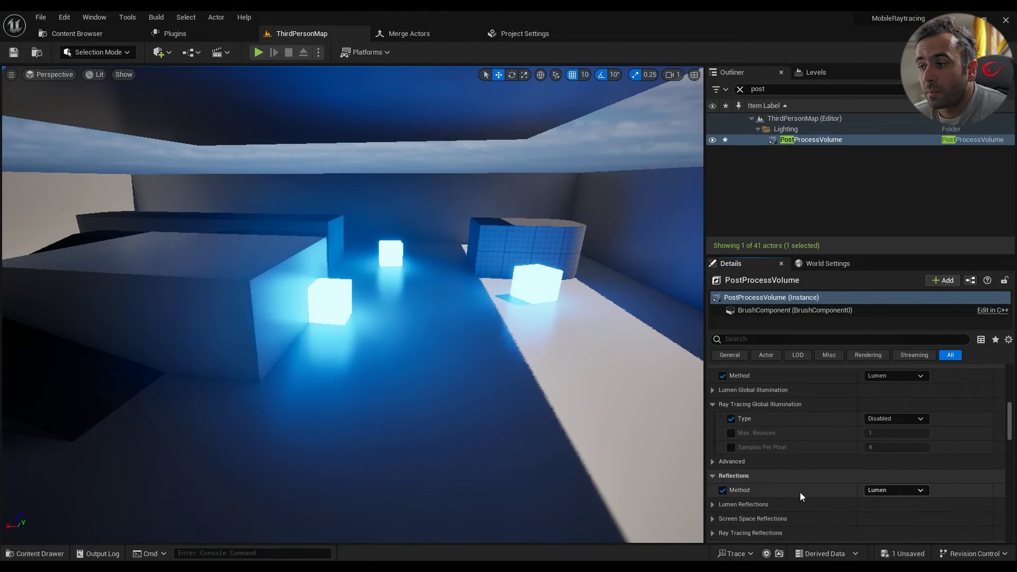
click(723, 490)
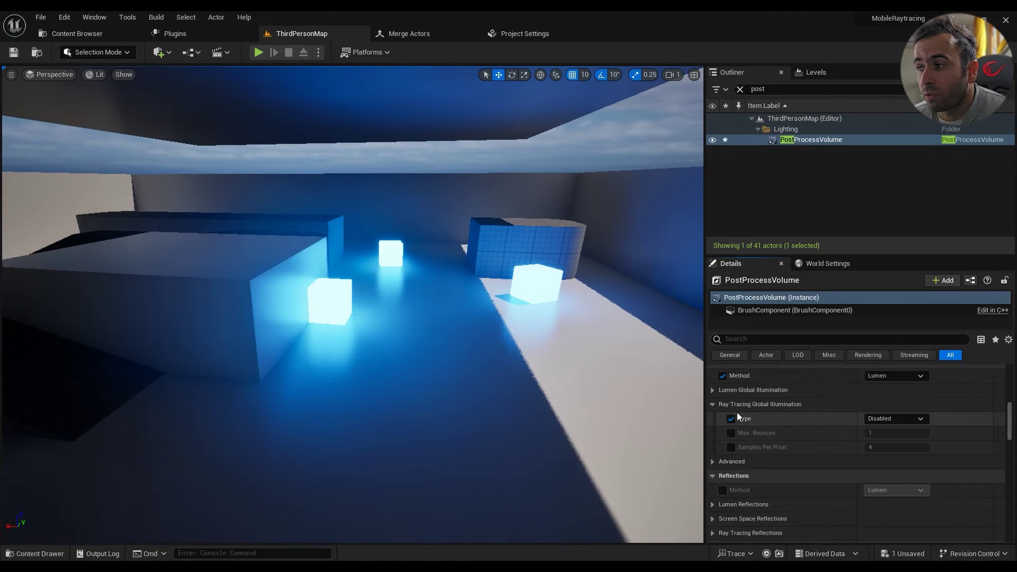
scroll(736, 412, up, 2)
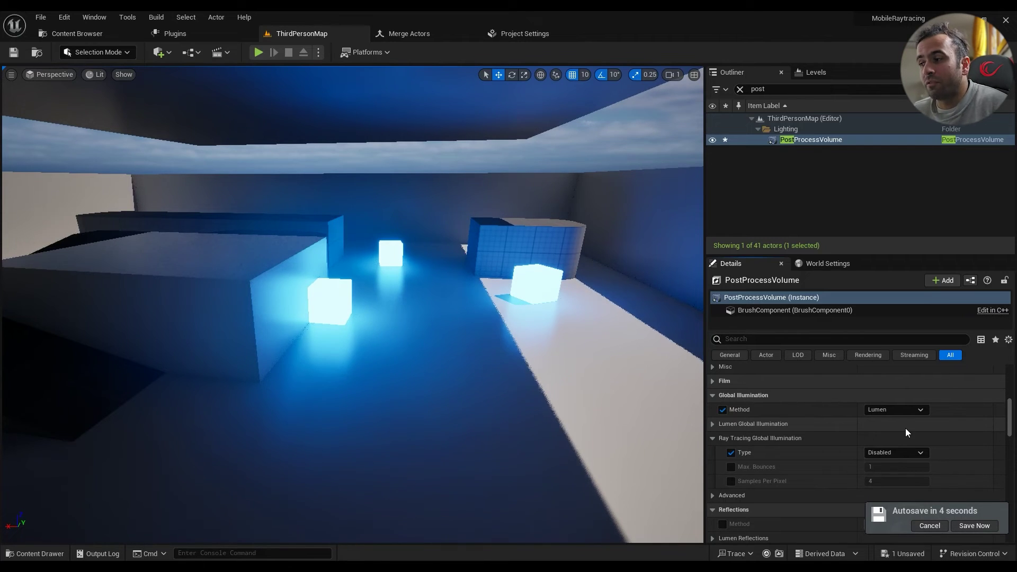
- Postpone the autosave, set Global Illumination Method to None, and keep ray-traced GI Type Disabled
click(935, 526)
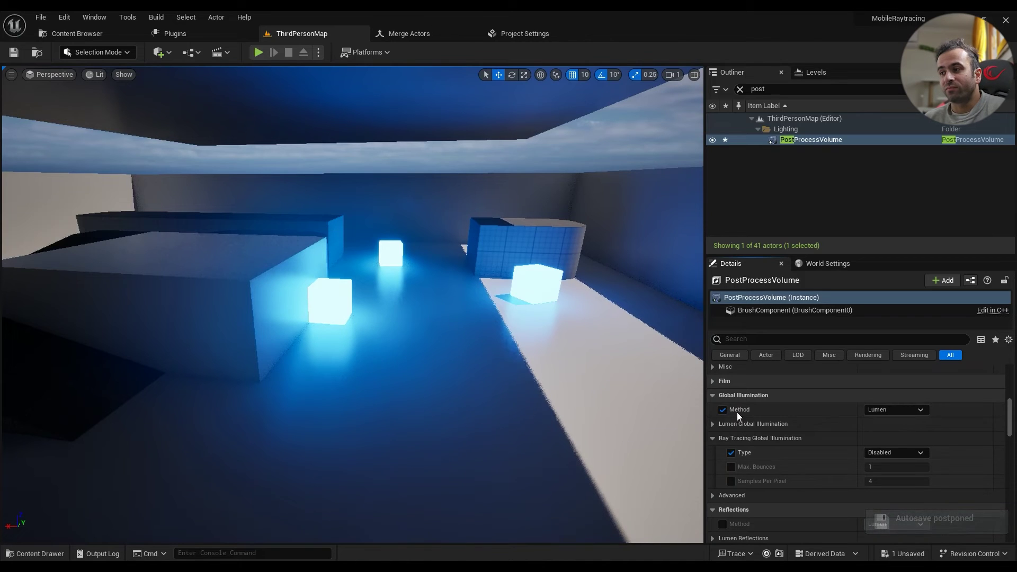
click(891, 410)
click(880, 421)
click(895, 452)
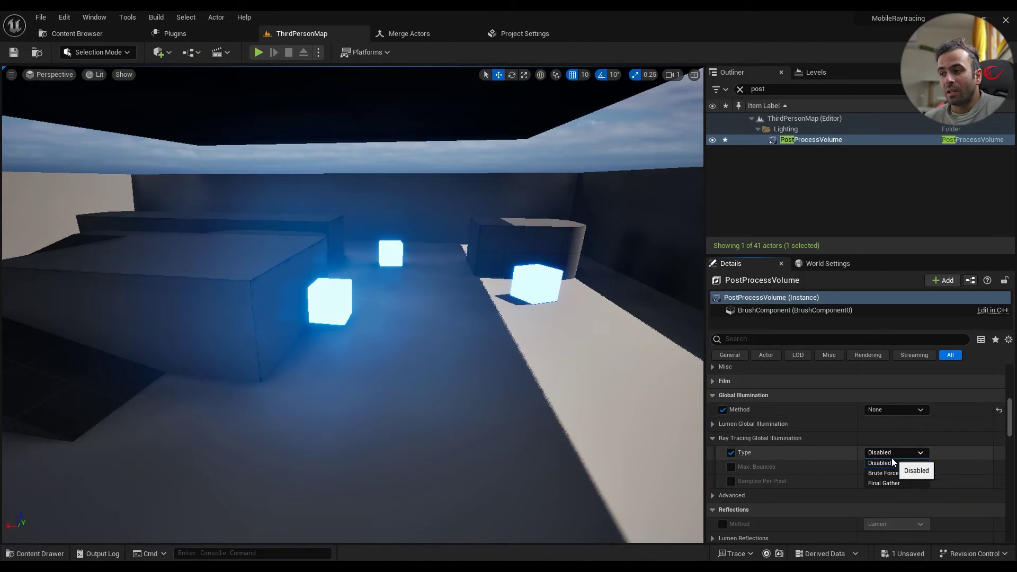
click(887, 460)
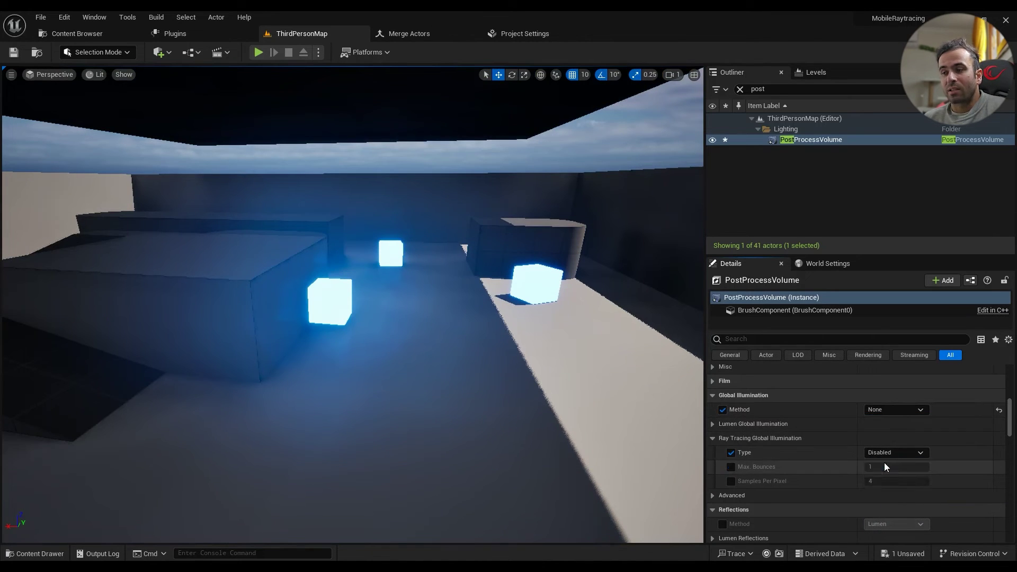
- Glance at the Project Settings page, then return to the ThirdPersonMap level
click(511, 34)
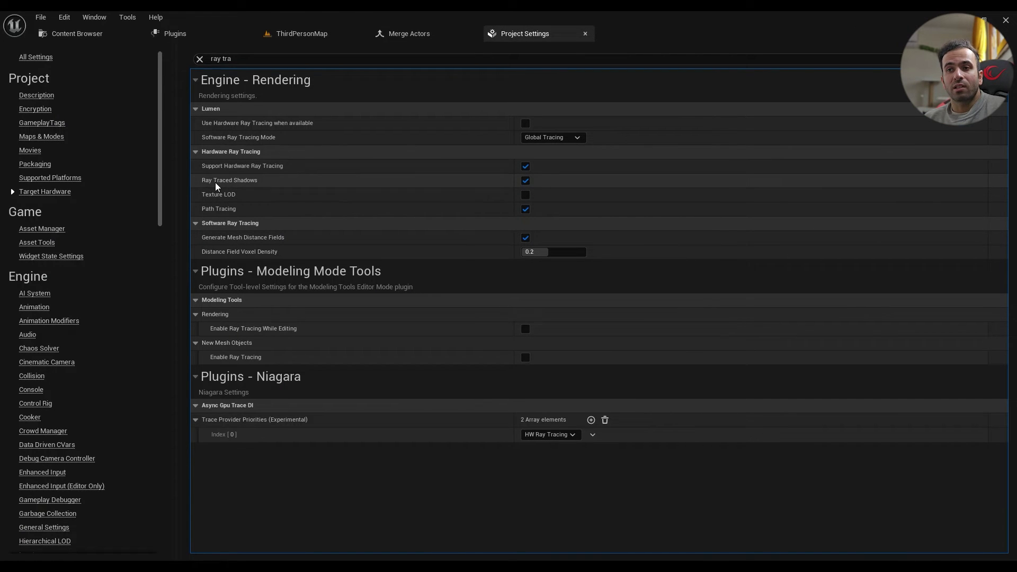
mouse_move(219, 186)
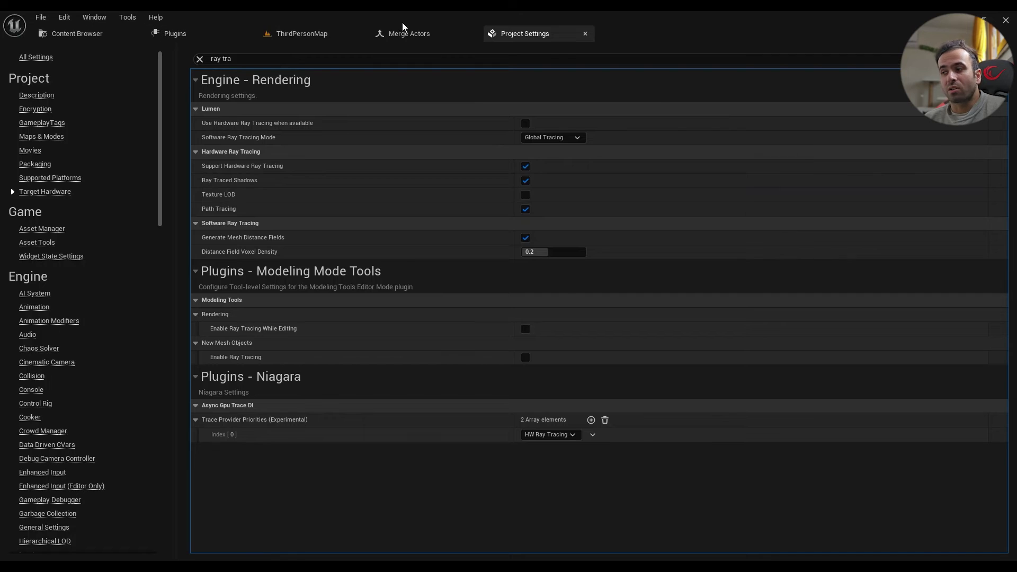
click(290, 35)
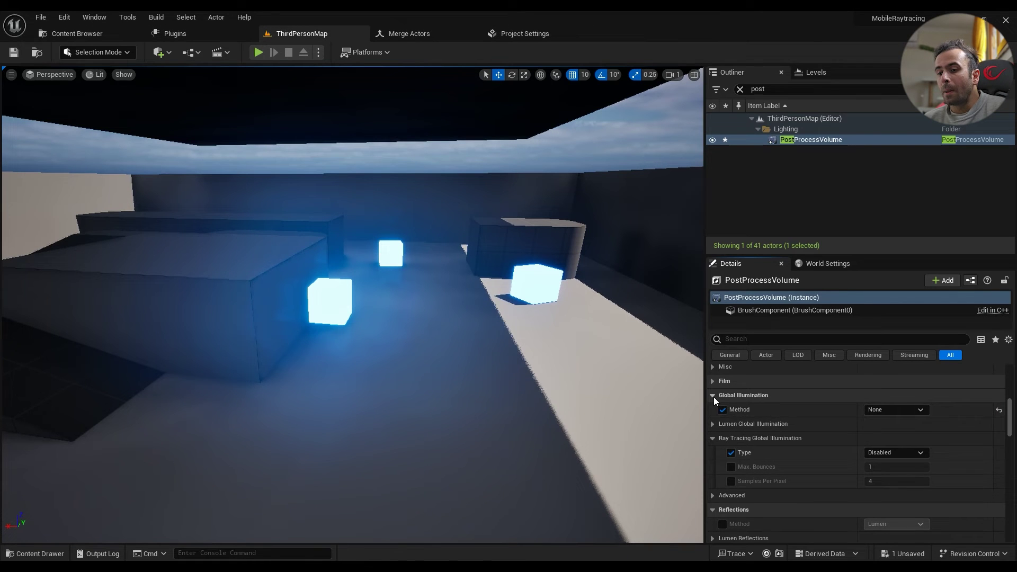
click(715, 395)
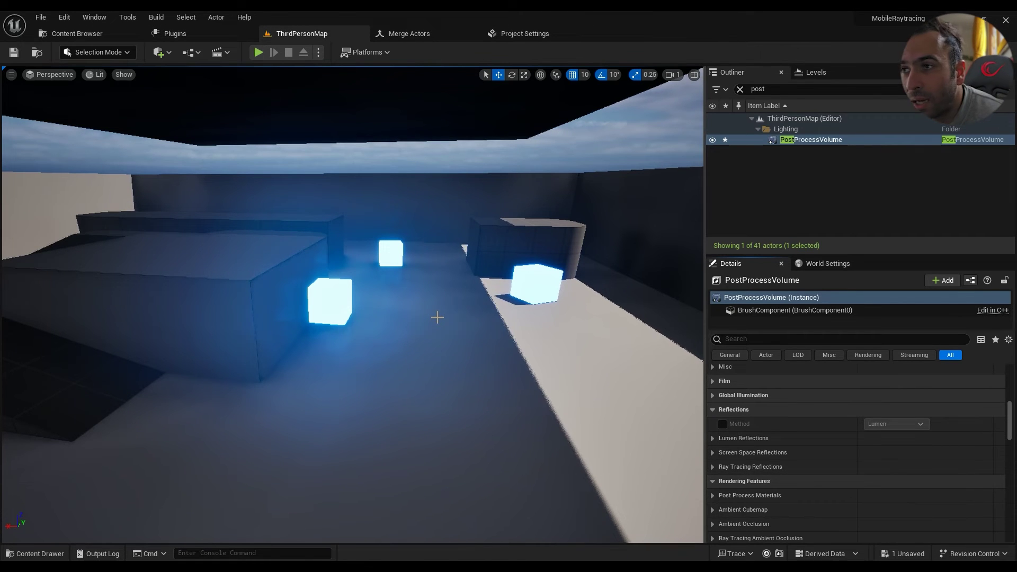
right_drag(438, 316, 443, 315)
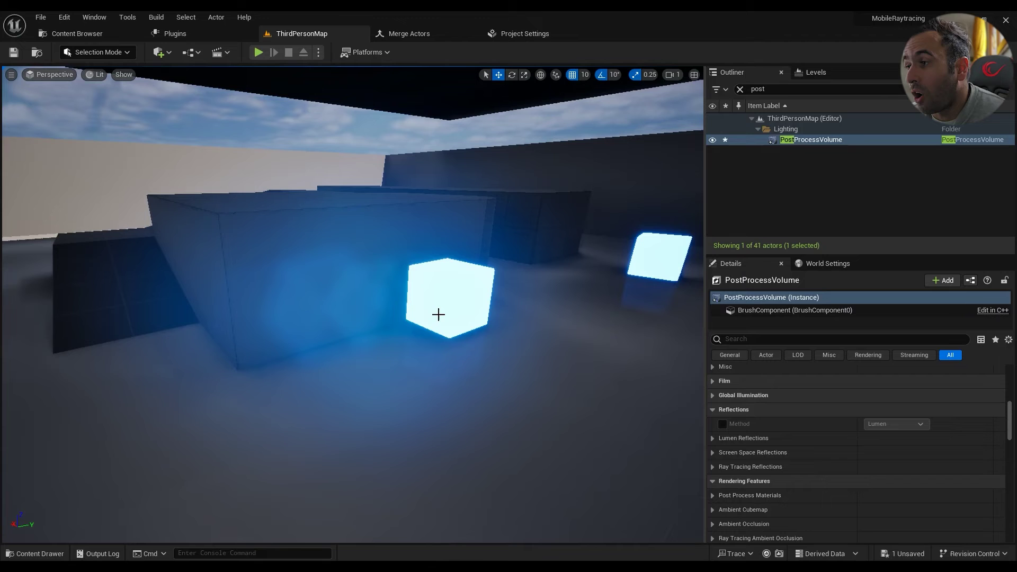
click(712, 410)
scroll(742, 406, up, 5)
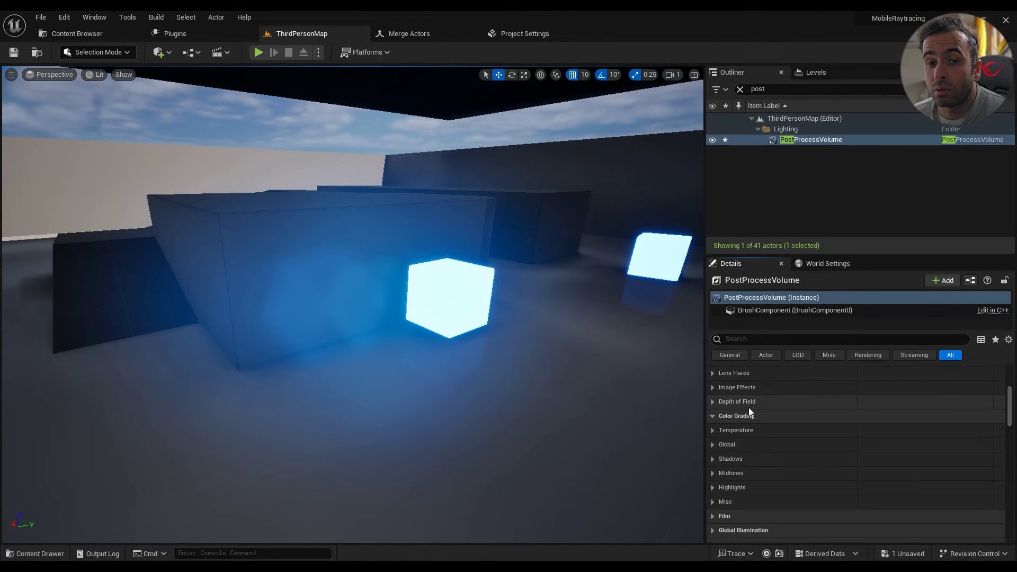
scroll(748, 406, up, 2)
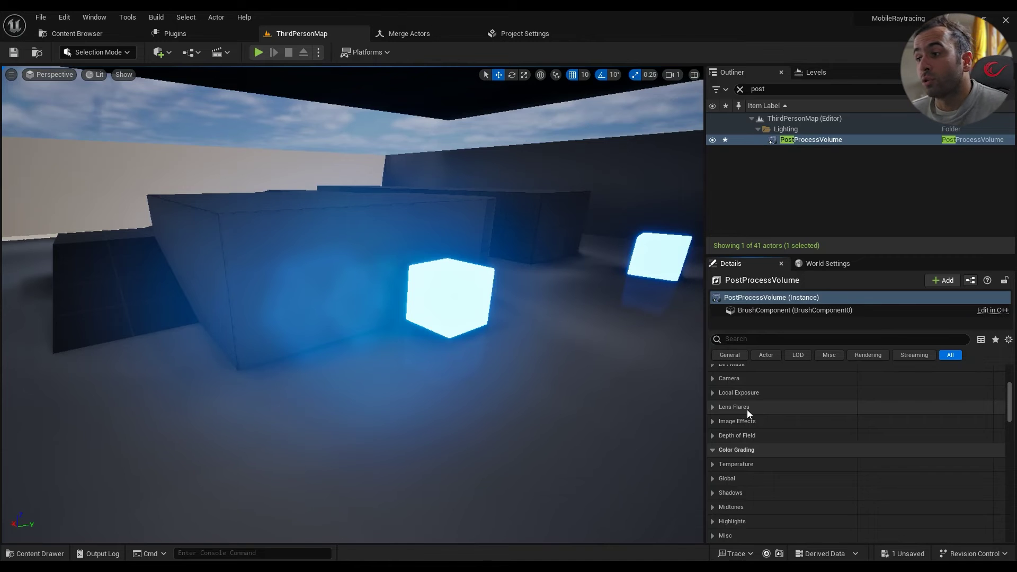
scroll(747, 409, down, 9)
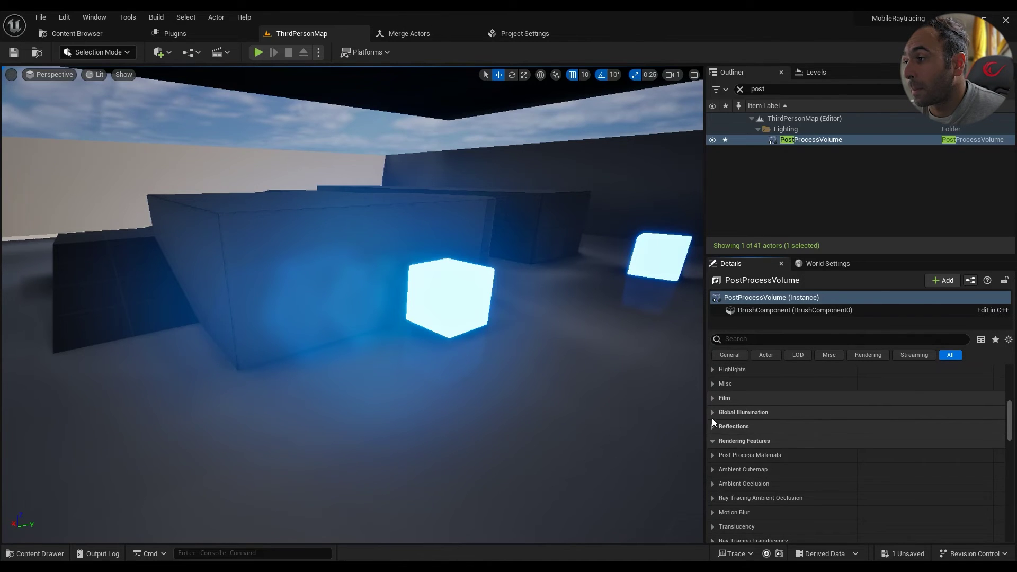
click(713, 414)
click(911, 427)
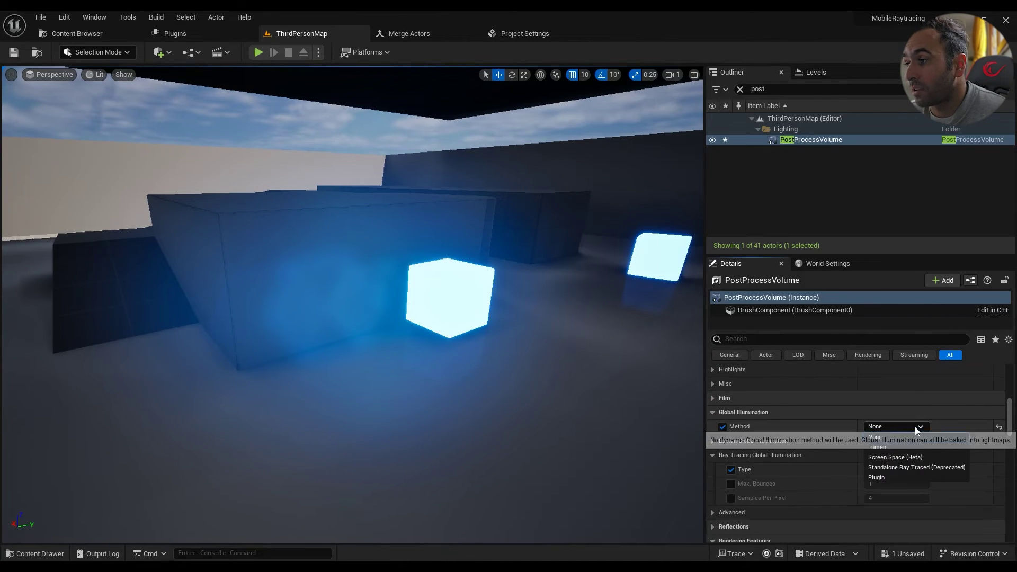
click(889, 457)
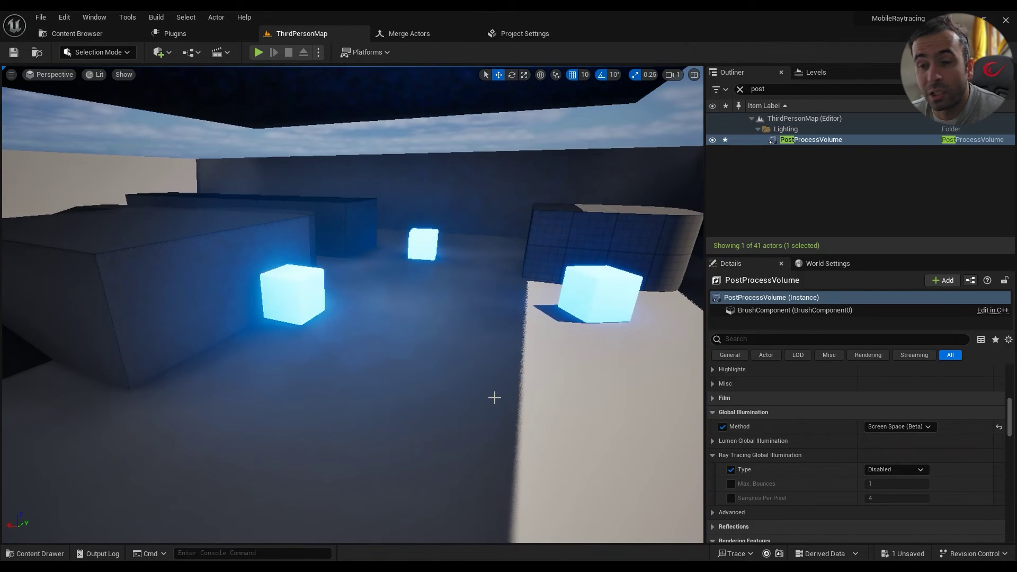
click(898, 430)
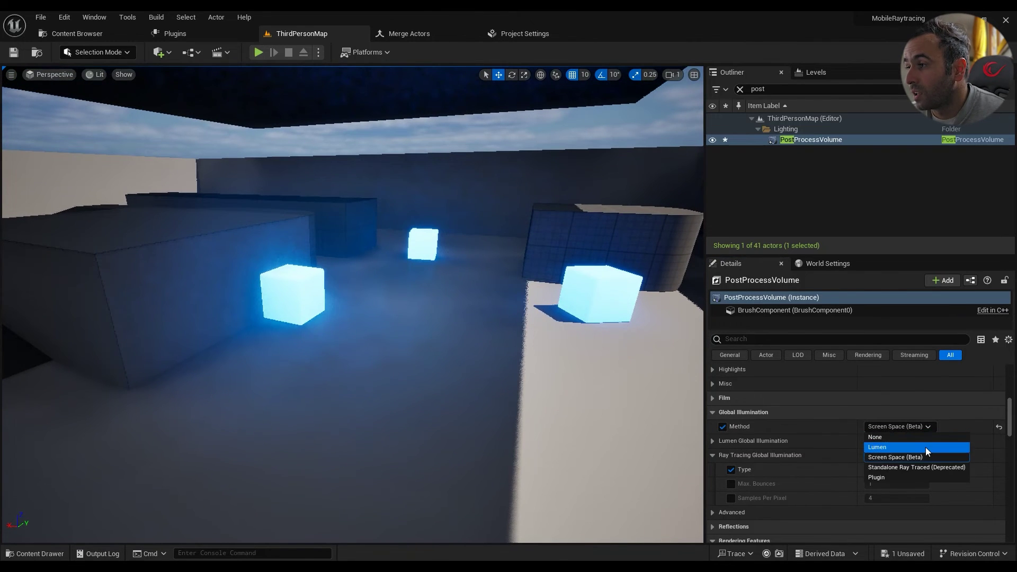
click(897, 438)
mouse_move(323, 320)
right_down()
mouse_move(307, 328)
mouse_move(323, 321)
right_up()
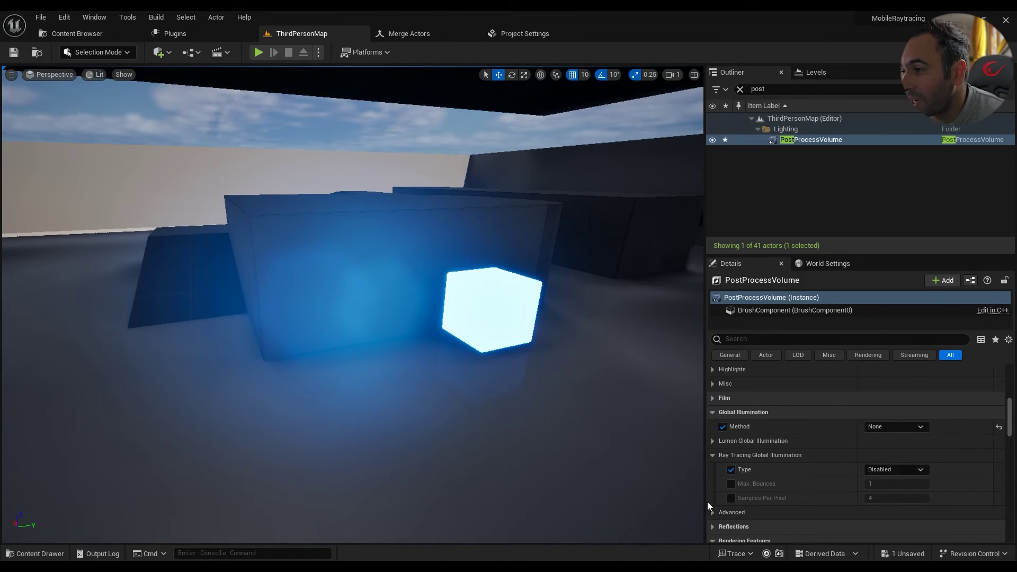
scroll(757, 497, down, 5)
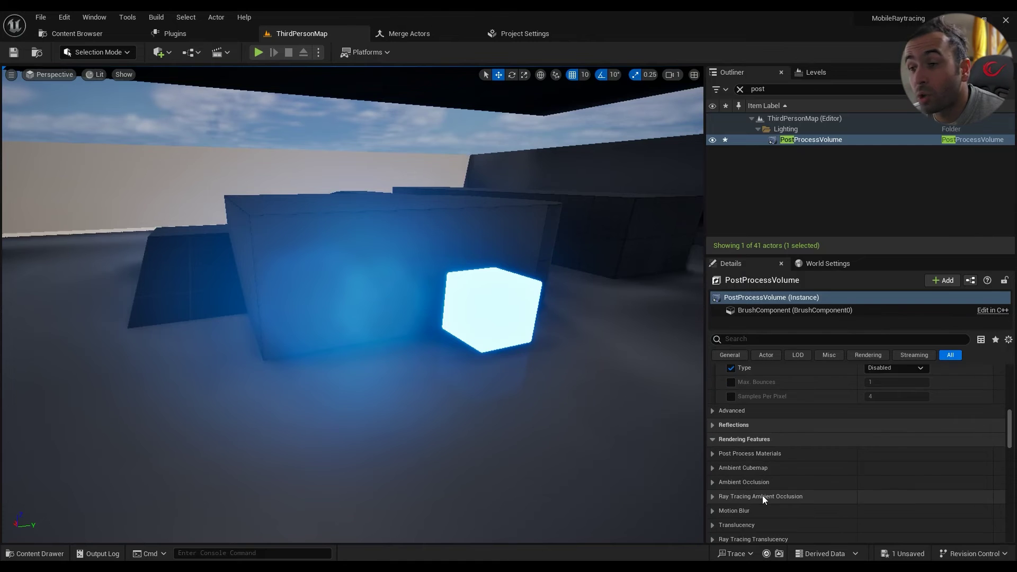
scroll(761, 495, down, 2)
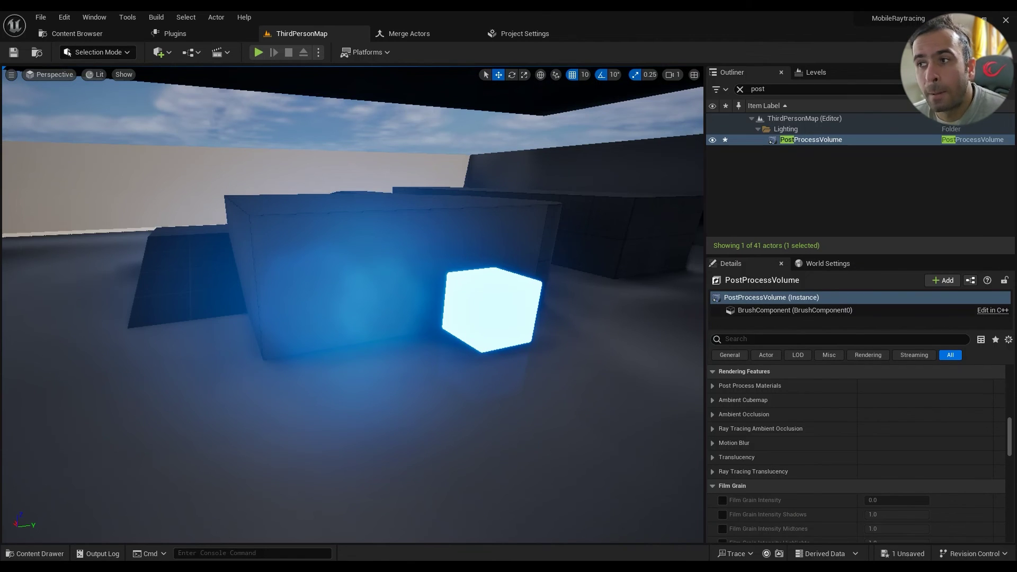
right_drag(383, 270, 381, 270)
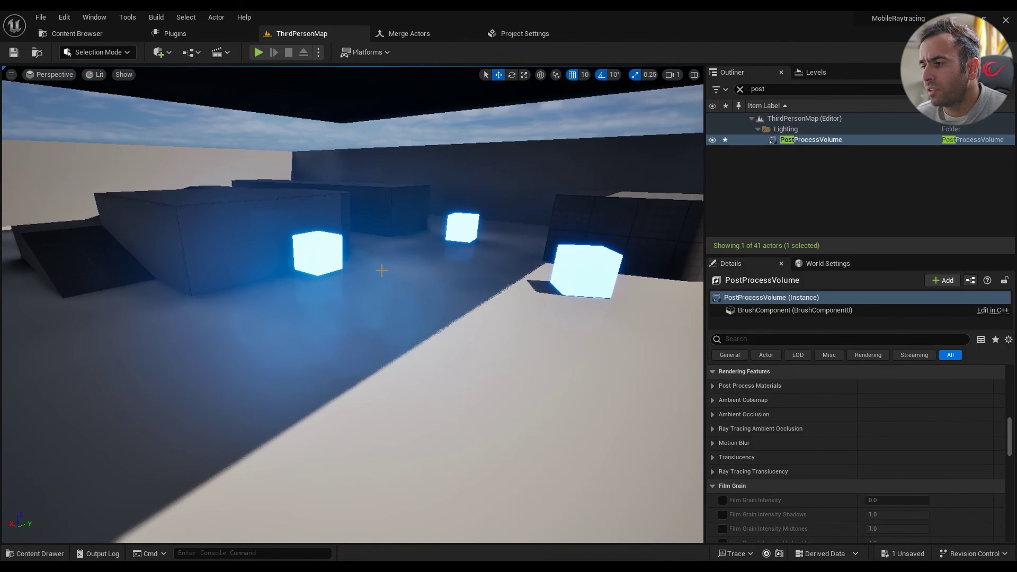
right_drag(381, 271, 381, 271)
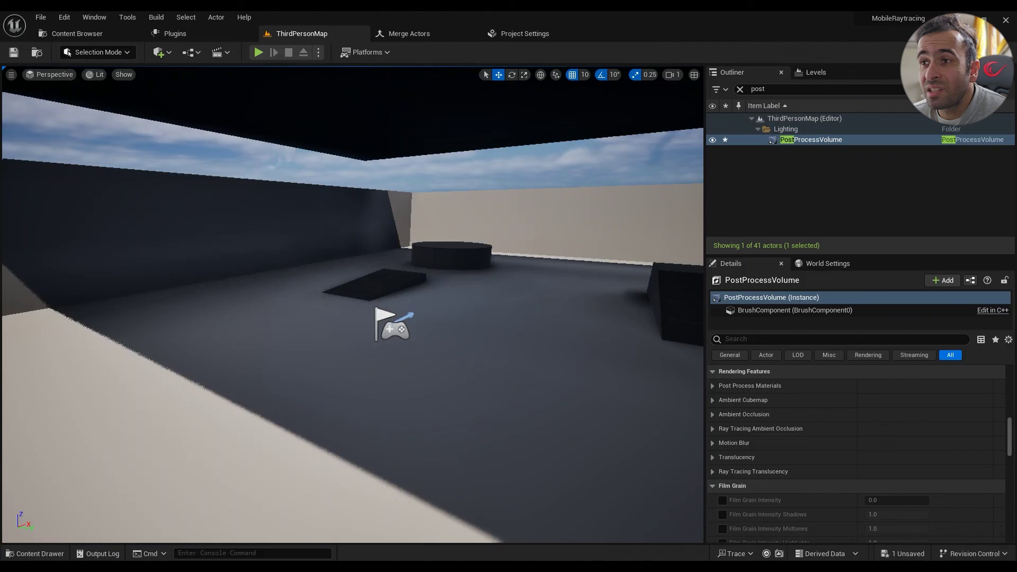
right_drag(433, 316, 432, 315)
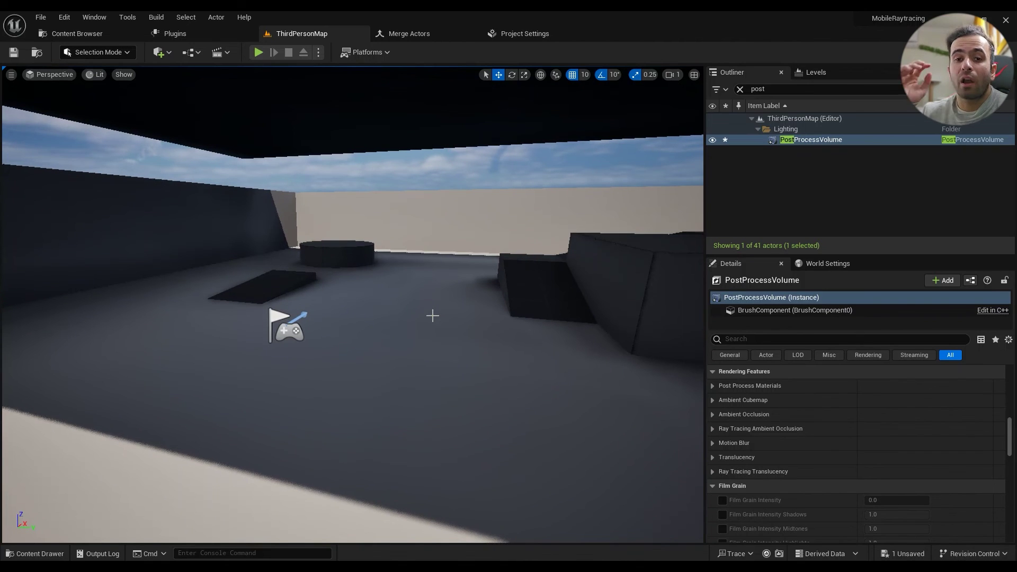